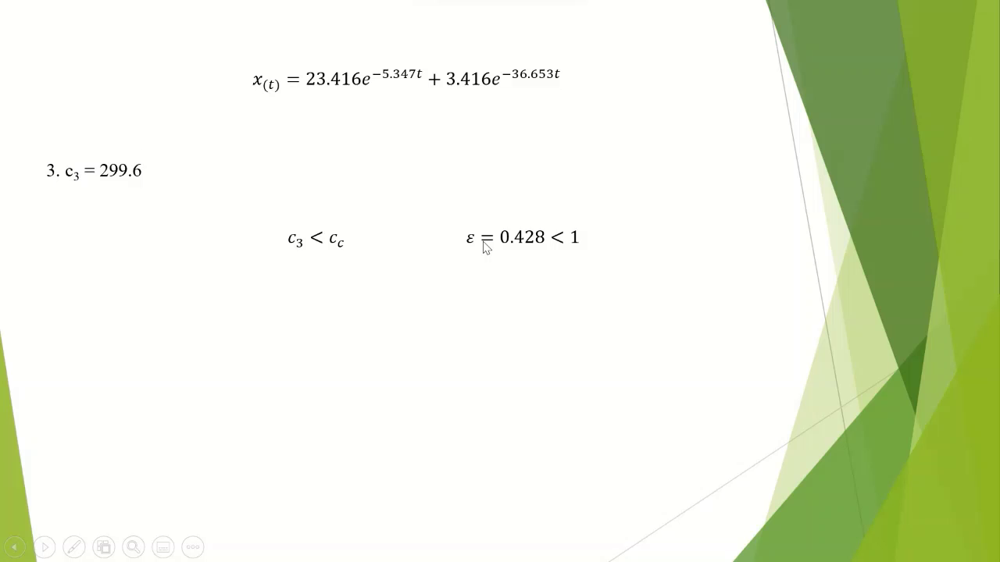
# Reveal the case-3 damped natural frequency ω_d = 14√(1 − 0.428²) = 12.649
pyautogui.click(484, 246)
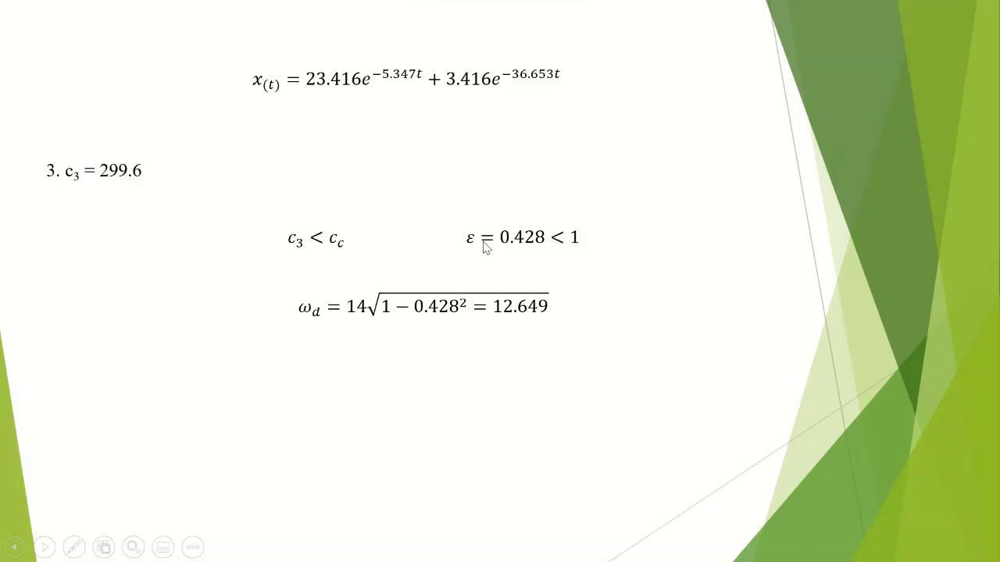
# Reveal the underdamped constants A = 9.486 and B = 20 and the final x(t) equation
pyautogui.click(484, 247)
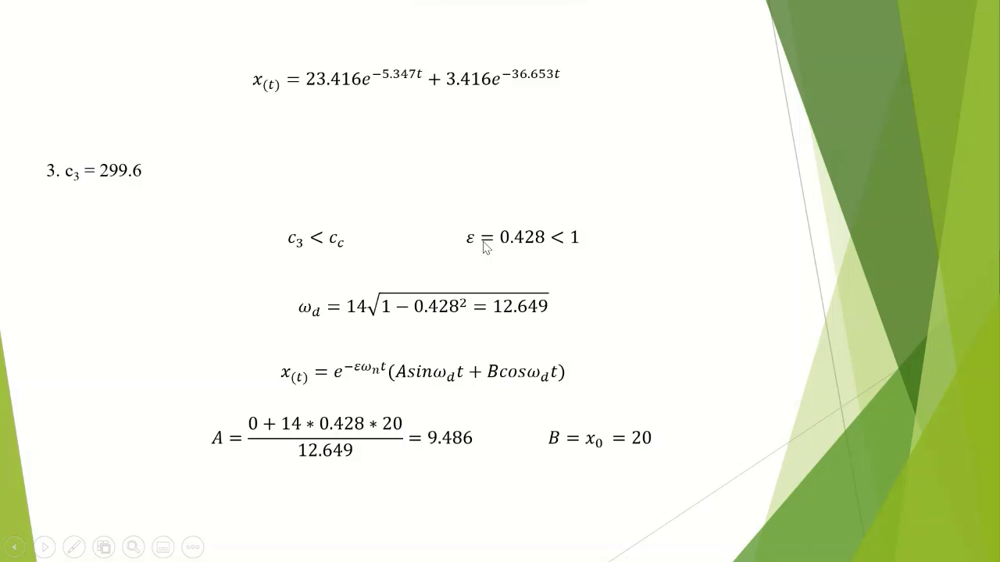
pyautogui.click(484, 247)
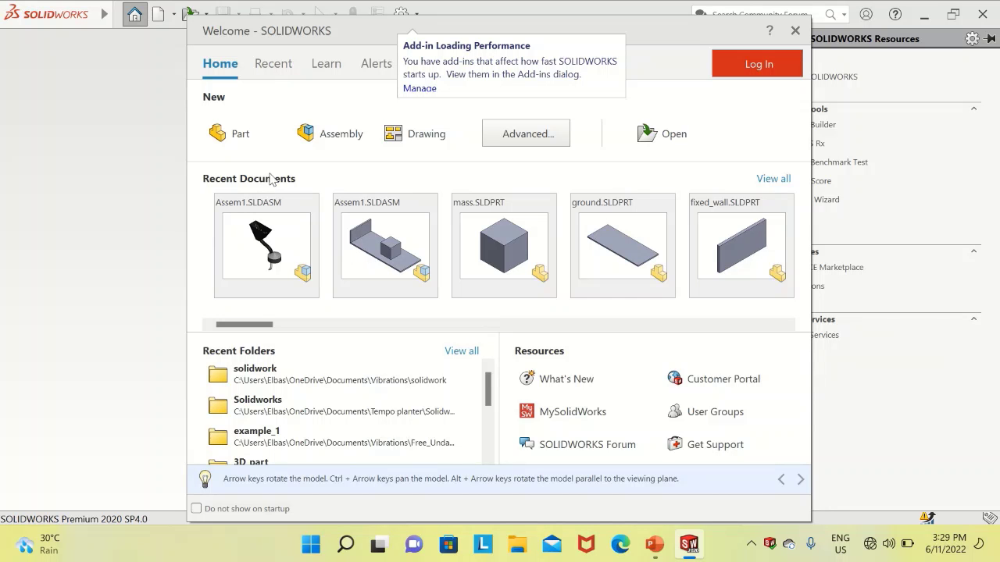
# Open Assem1, switch to Motion Study 2 and load the SOLIDWORKS Motion add-in
pyautogui.click(404, 241)
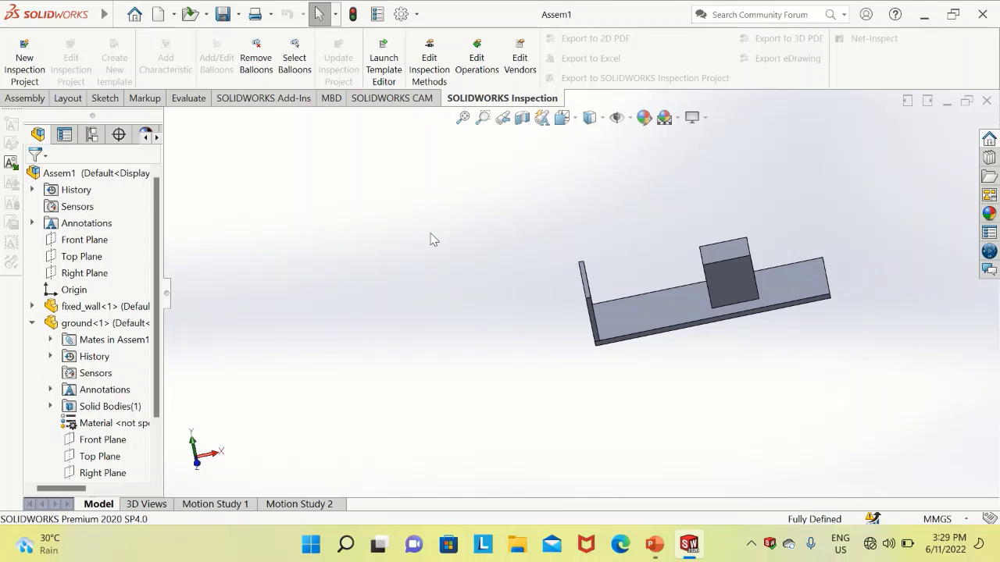
pyautogui.click(299, 504)
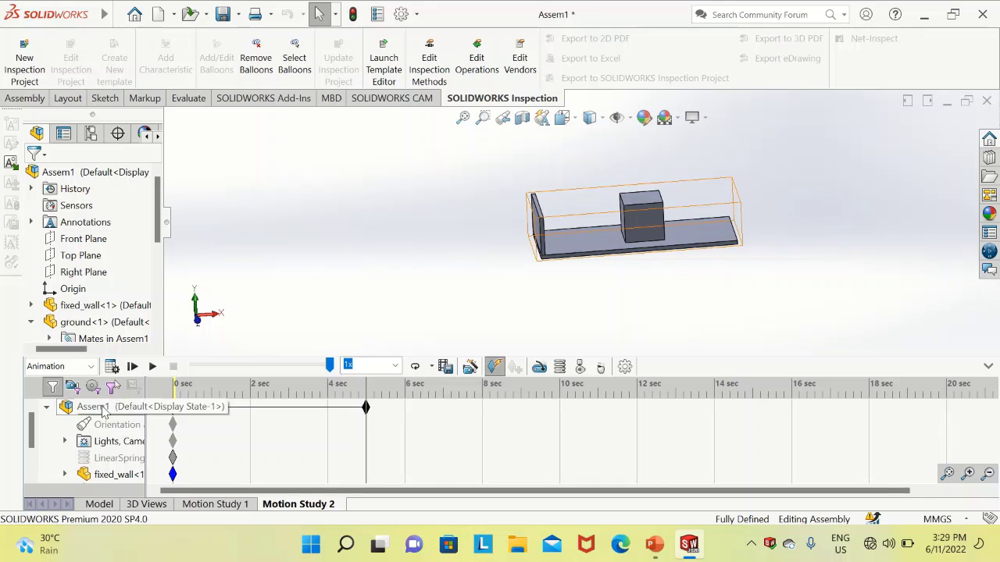
pyautogui.click(267, 99)
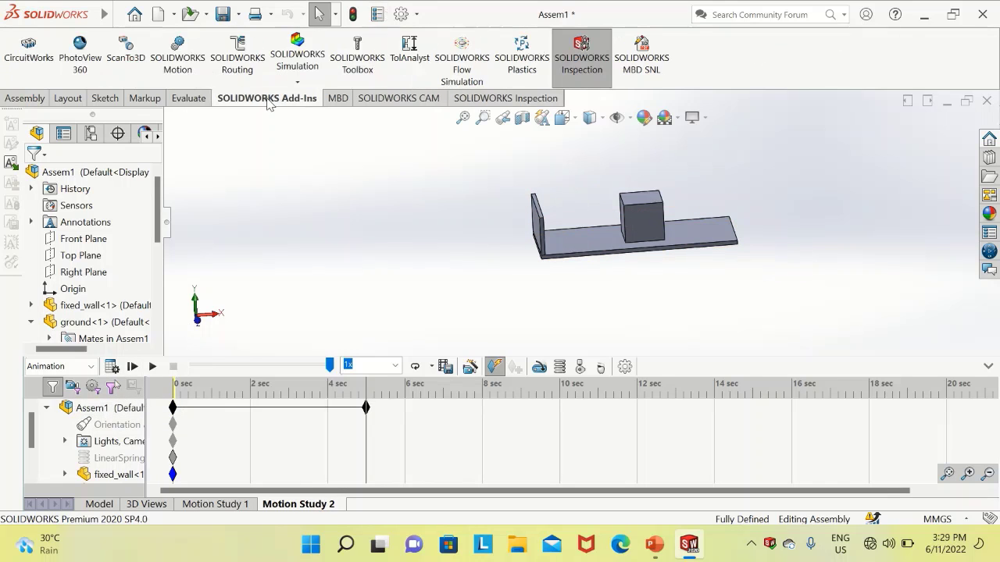
pyautogui.click(178, 56)
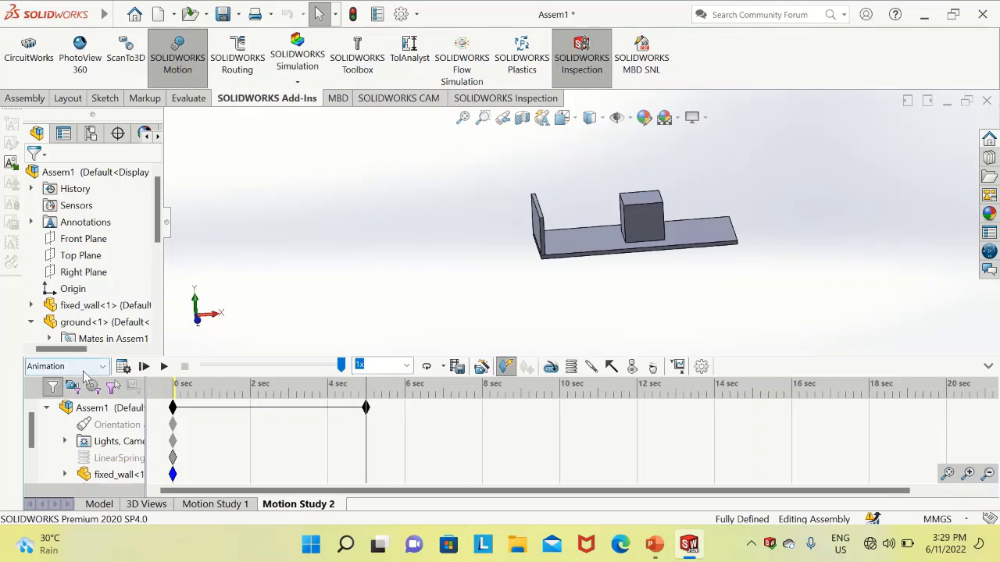
# Run a Motion Analysis, show Plot2's 0–40 mm oscillation, and edit LinearSpring
pyautogui.click(98, 366)
pyautogui.click(61, 415)
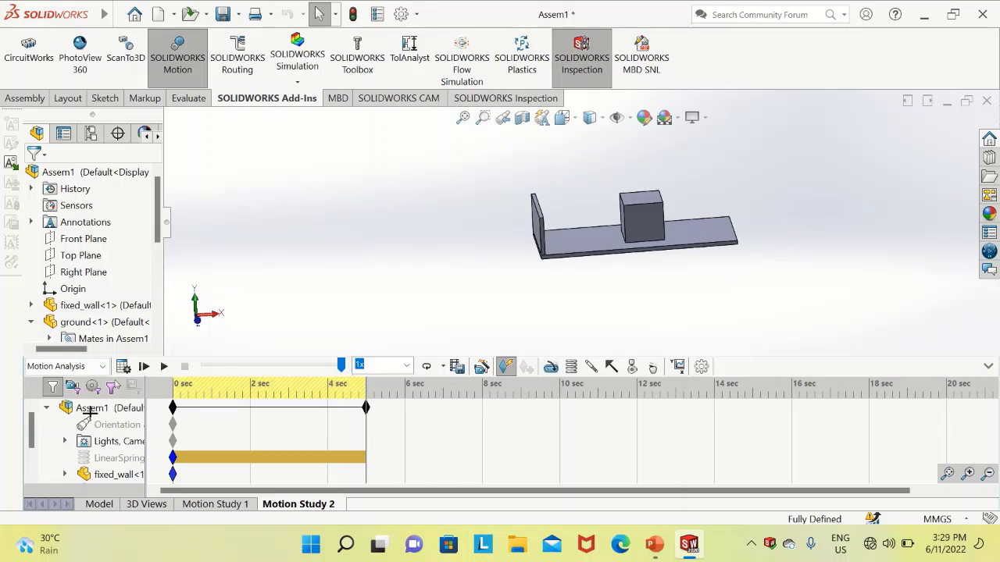
pyautogui.click(124, 366)
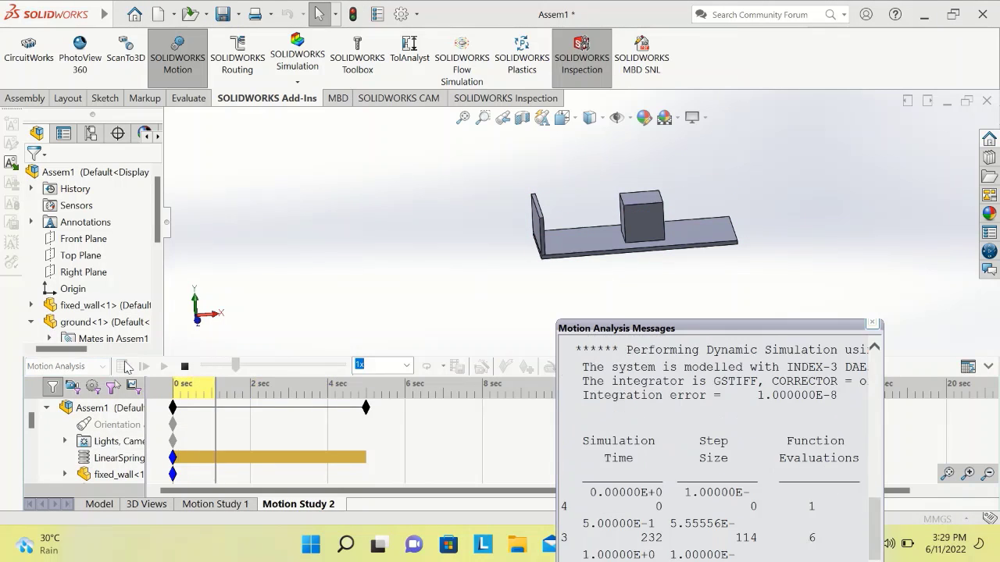
pyautogui.scroll(-5, 71, 460)
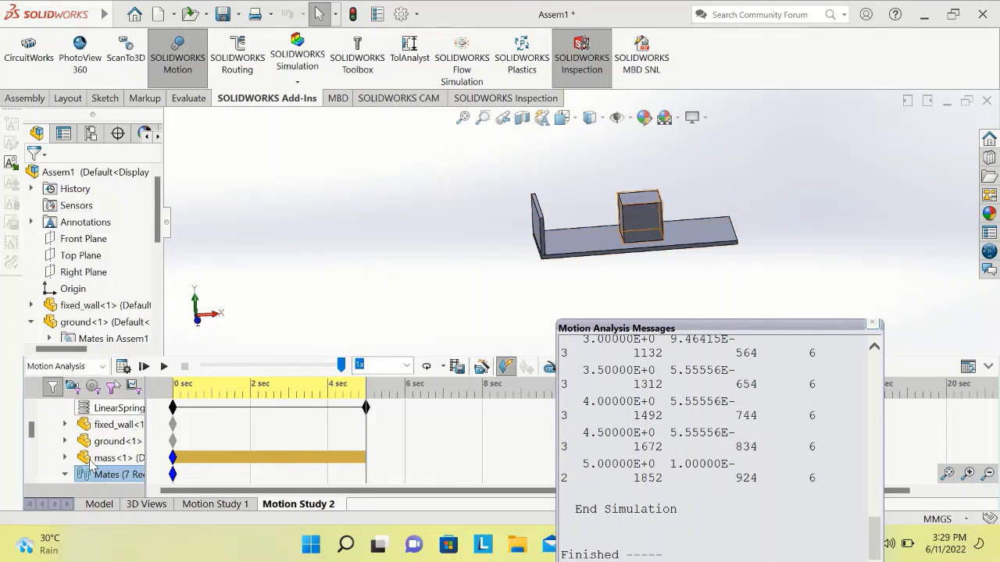
pyautogui.rightClick(107, 475)
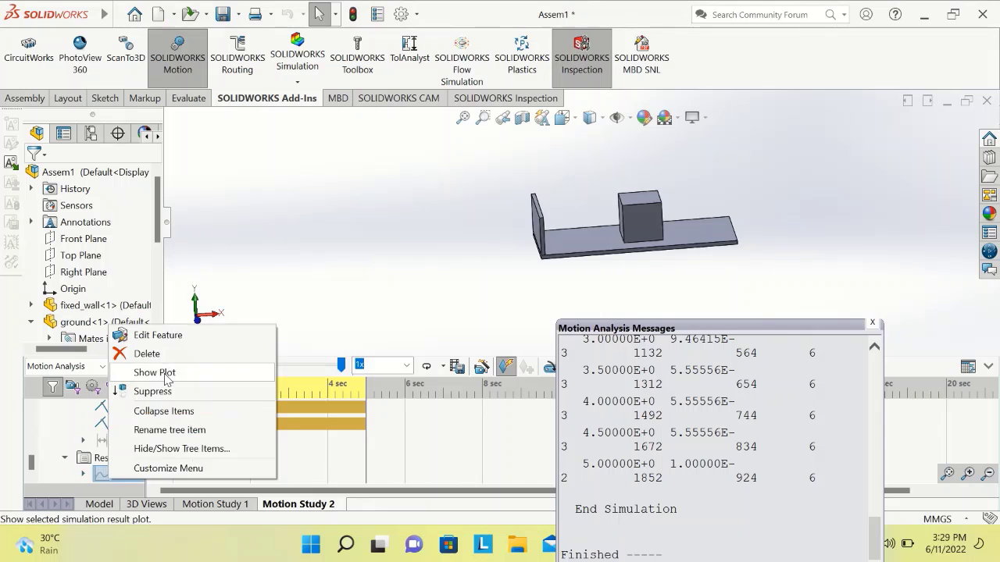
pyautogui.click(157, 373)
pyautogui.moveTo(387, 146); pyautogui.dragTo(481, 308)
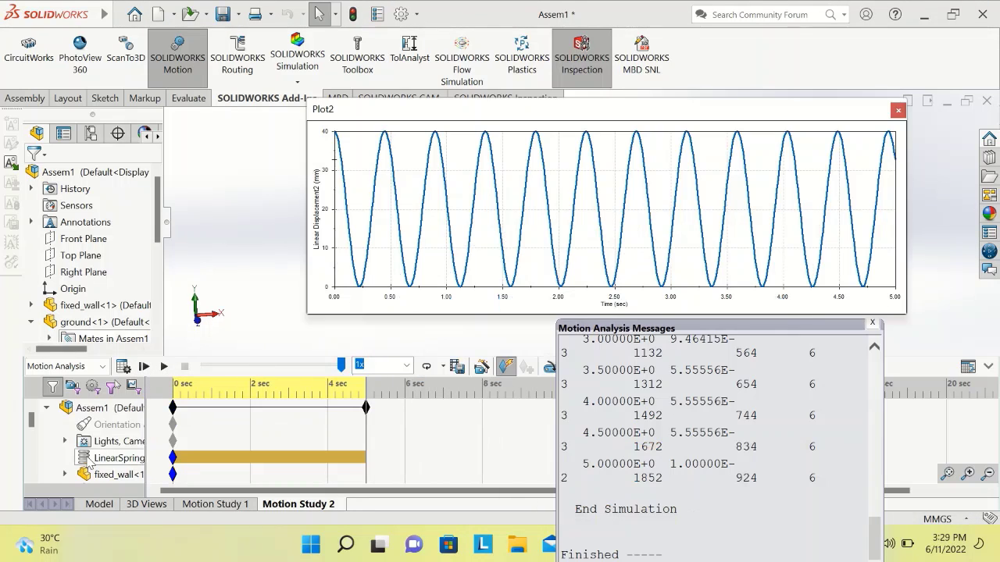
pyautogui.rightClick(117, 459)
pyautogui.click(137, 295)
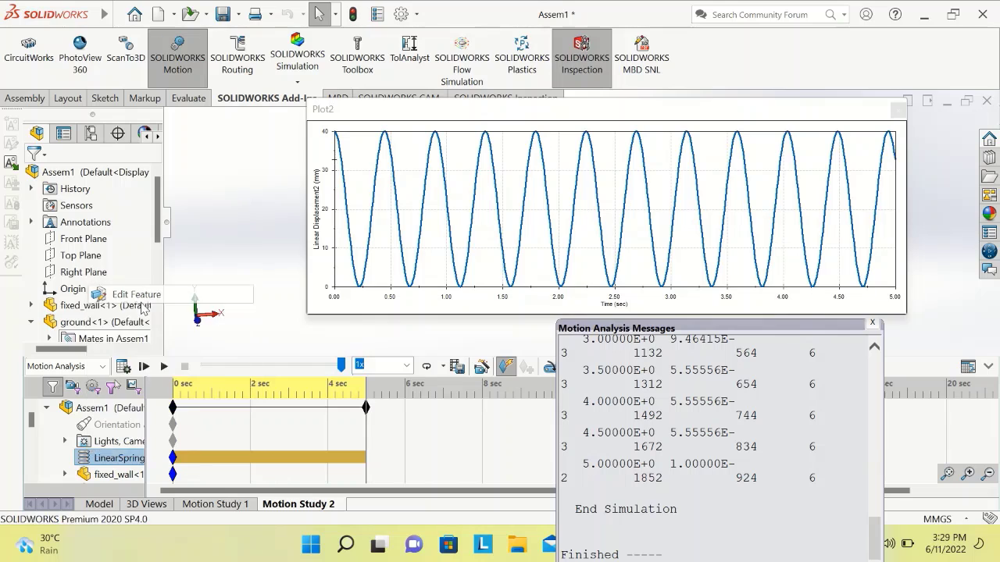
# Enable the LinearSpring damper with a coefficient of 0.70 N/(mm/s)
pyautogui.scroll(-3, 153, 258)
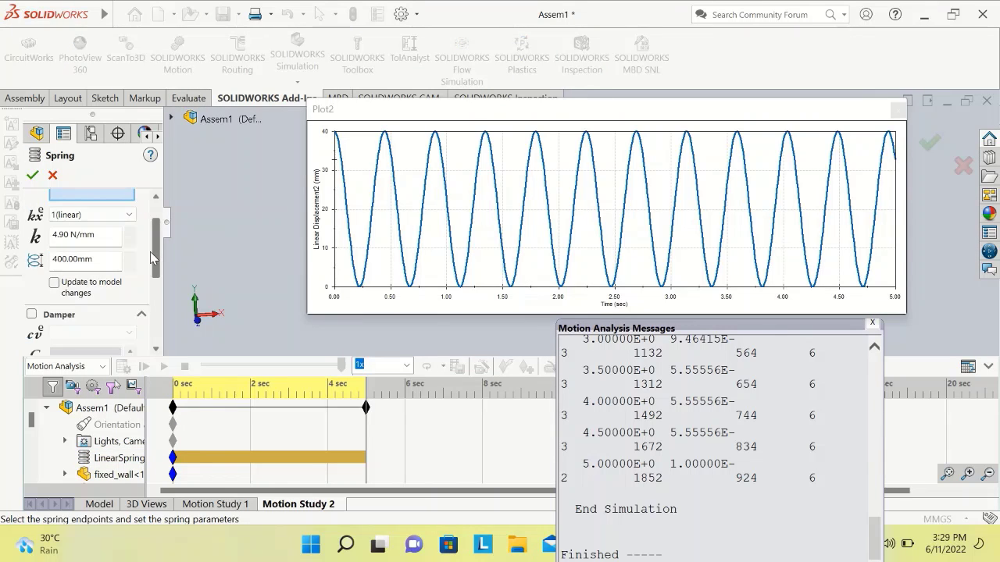
pyautogui.scroll(-1, 154, 258)
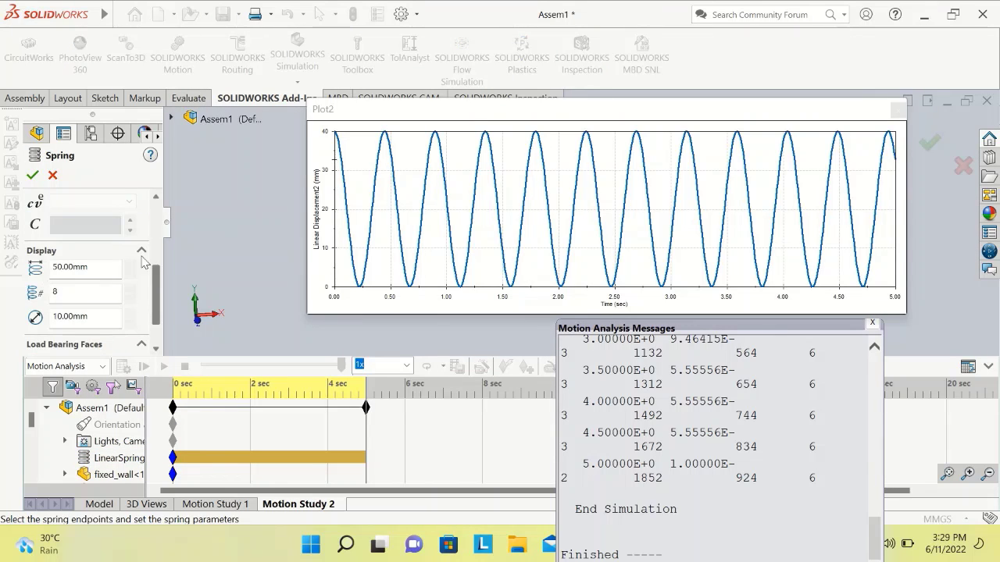
pyautogui.scroll(1, 145, 262)
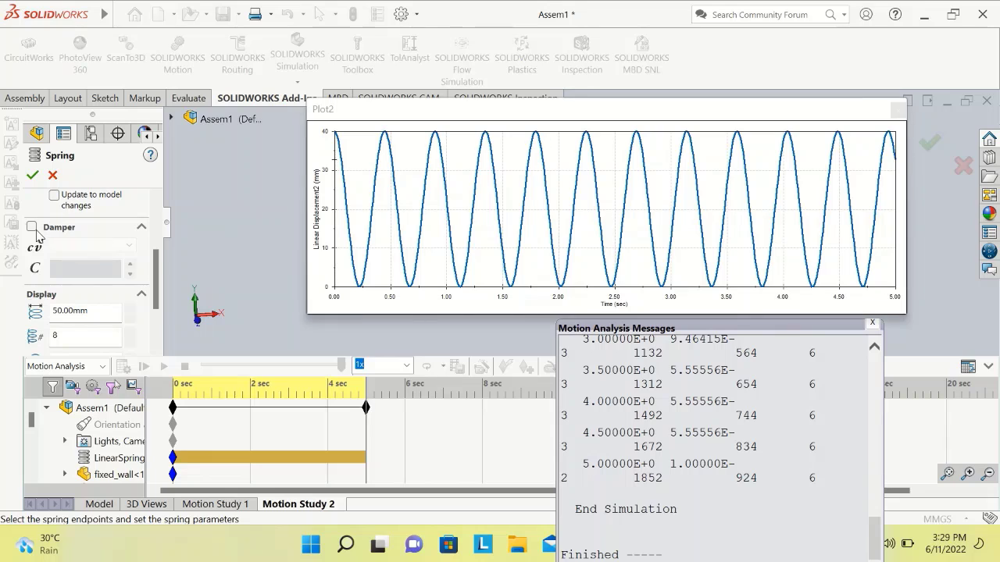
pyautogui.click(31, 227)
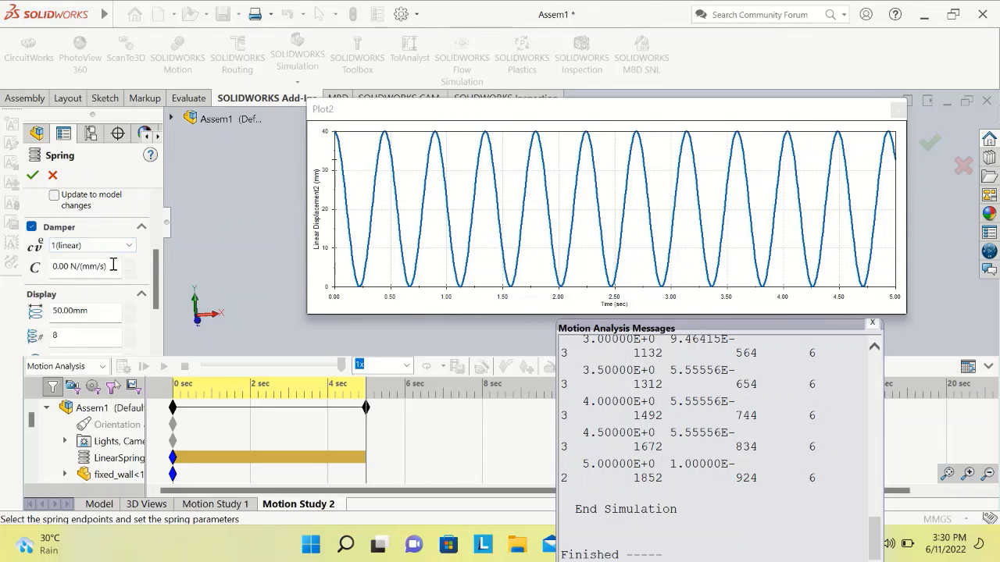
pyautogui.moveTo(112, 266); pyautogui.dragTo(52, 310)
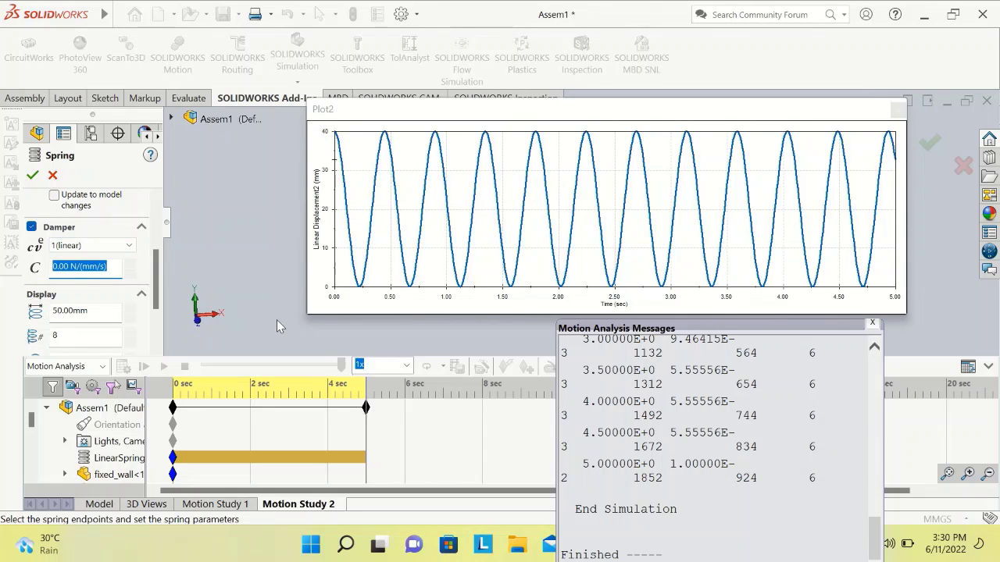
pyautogui.write('0.7')
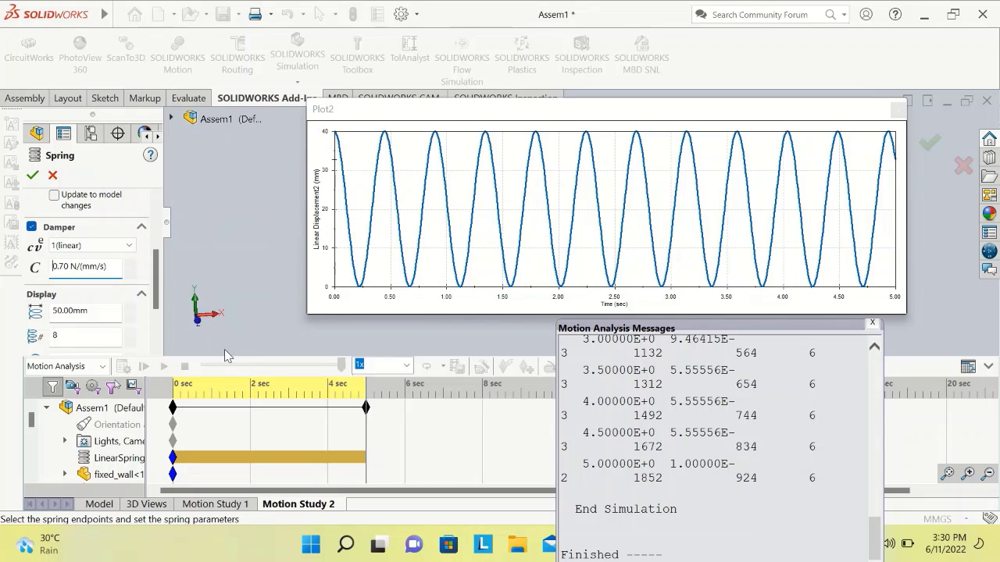
pyautogui.click(33, 176)
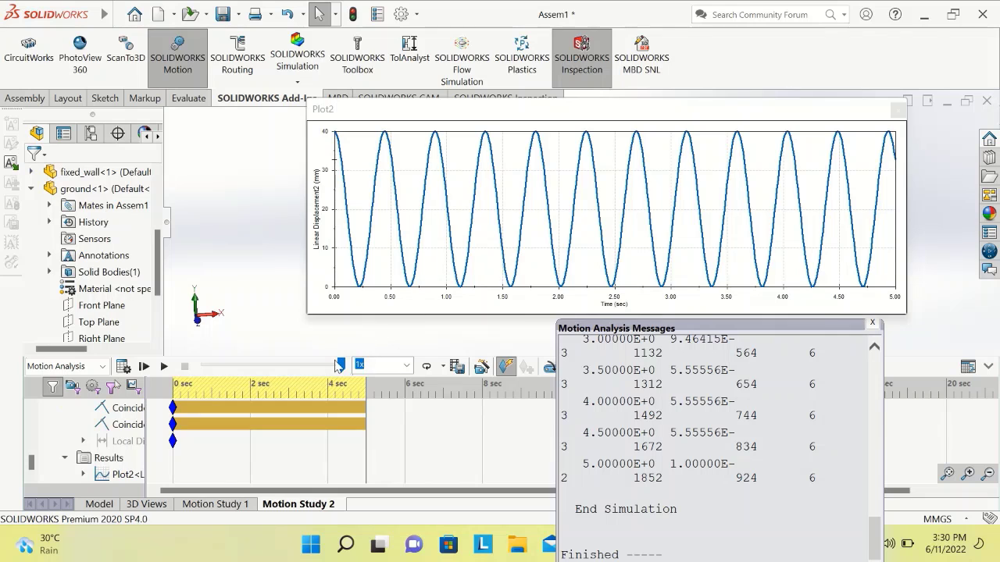
# Rerun the study so Plot2 decays from 40 to 20 mm, and close the messages
pyautogui.moveTo(340, 364); pyautogui.dragTo(204, 365)
pyautogui.scroll(1, 117, 424)
pyautogui.scroll(3, 115, 424)
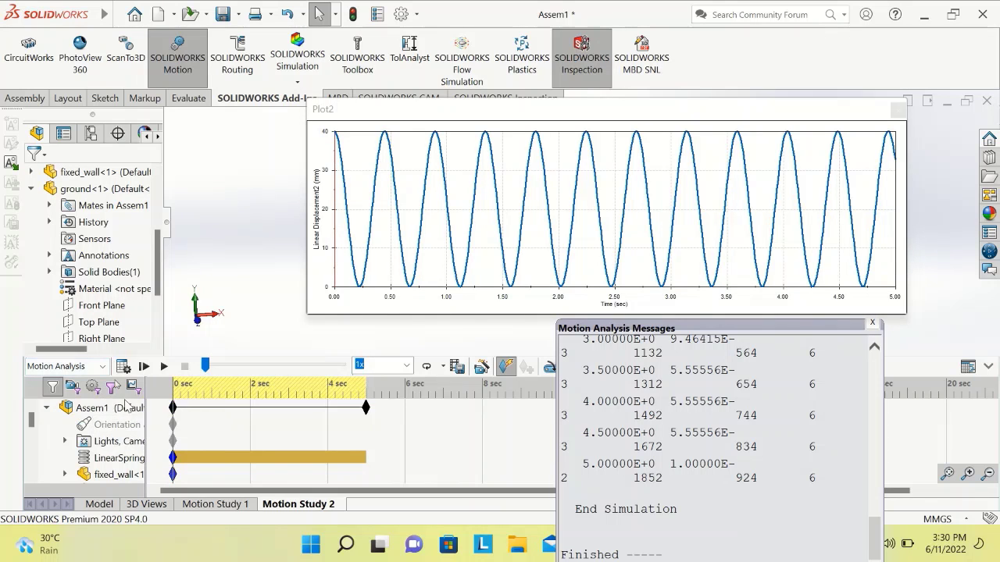
pyautogui.click(123, 366)
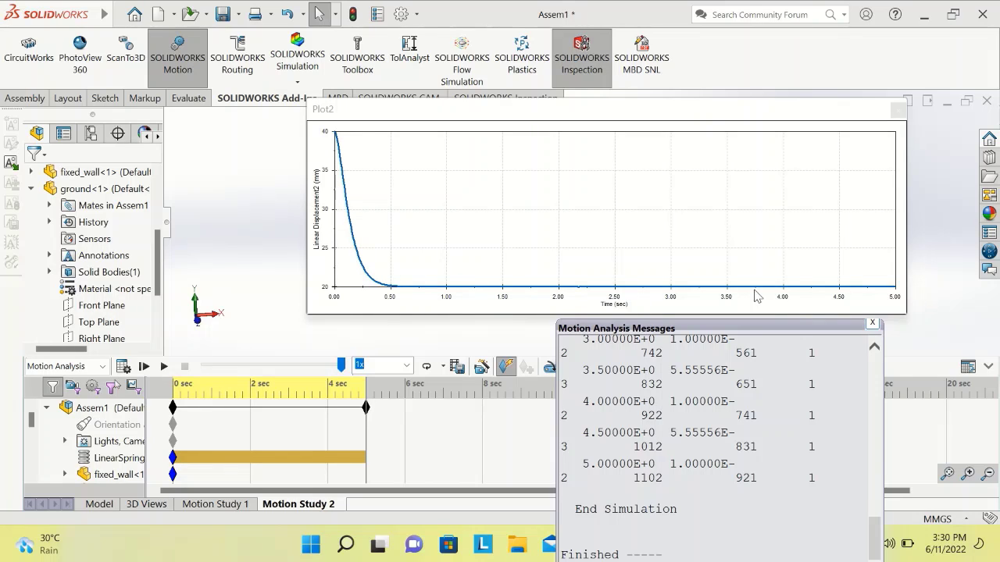
pyautogui.click(873, 325)
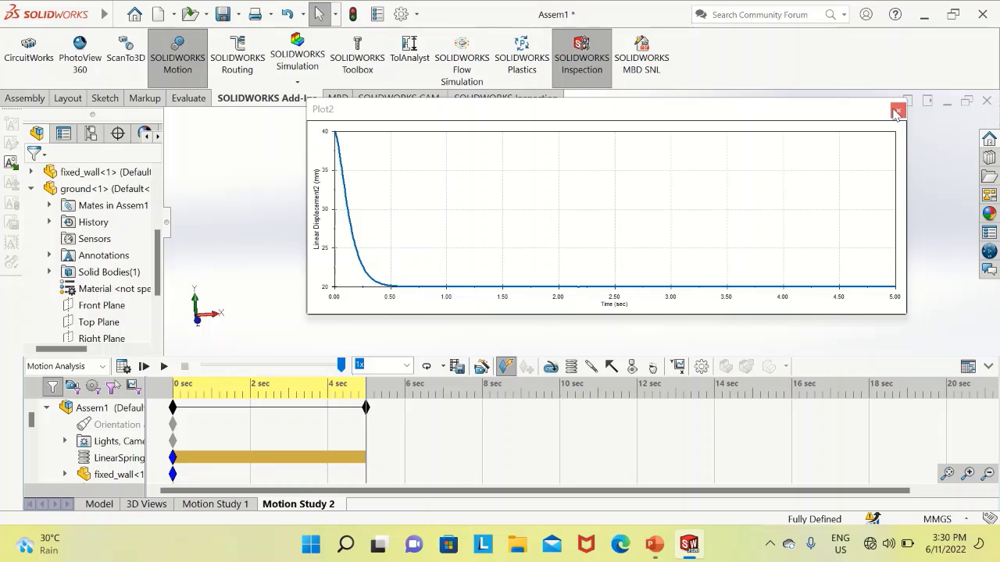
pyautogui.moveTo(876, 117); pyautogui.dragTo(891, 325)
# Close Plot2, suppress LinearSpring2 and rewind the animation to the start
pyautogui.click(900, 316)
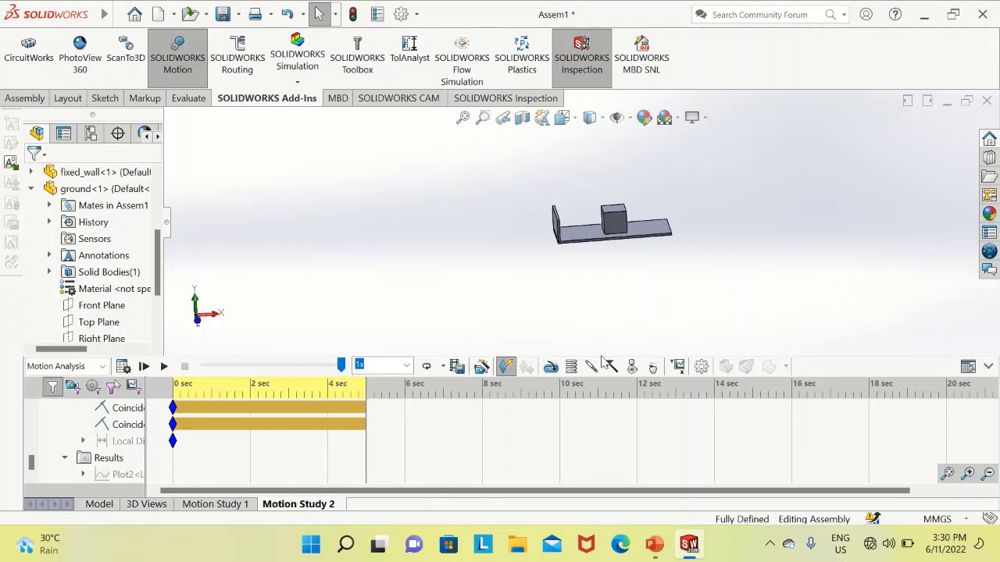
pyautogui.scroll(5, 39, 441)
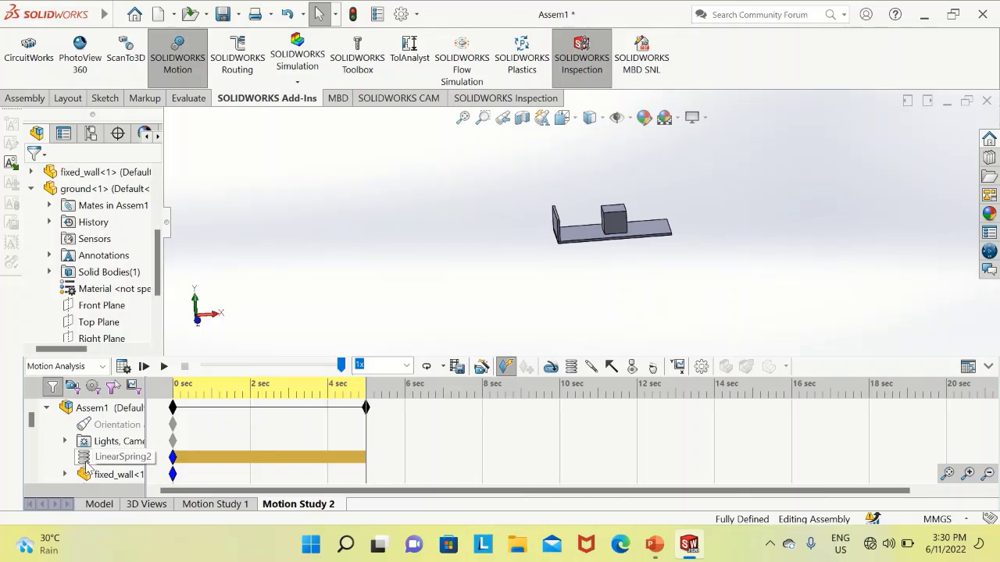
pyautogui.rightClick(83, 459)
pyautogui.click(157, 375)
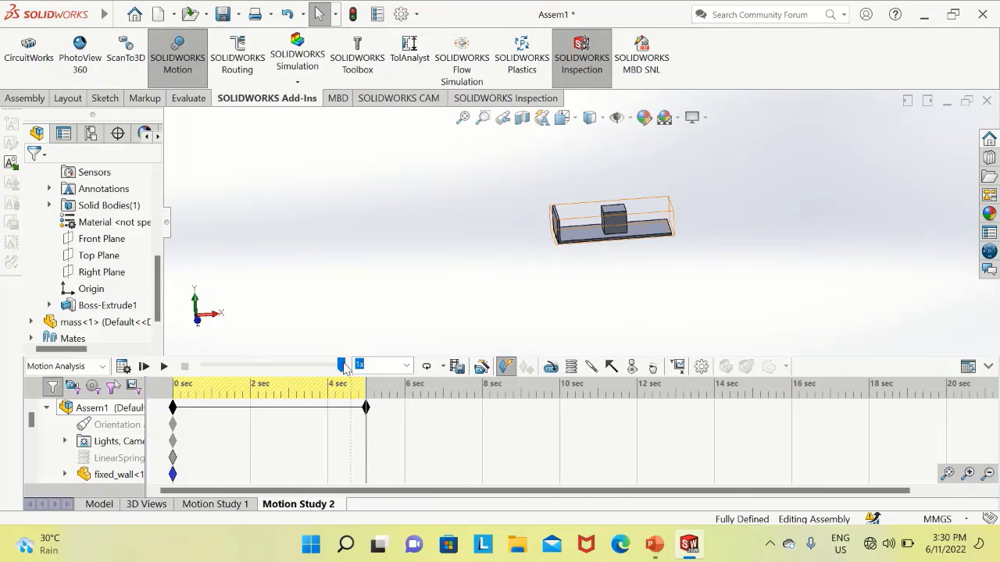
pyautogui.moveTo(341, 365); pyautogui.dragTo(205, 366)
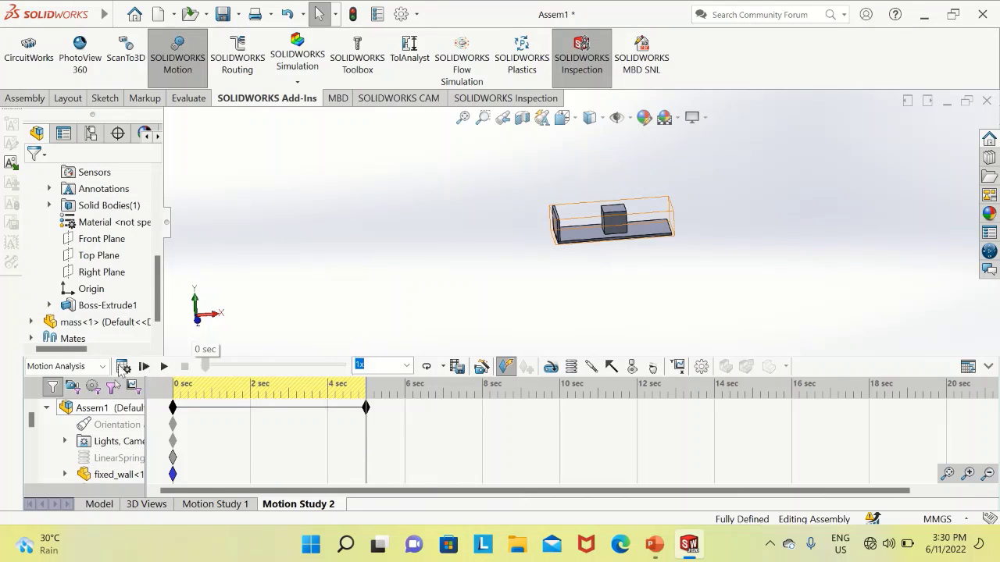
# Start a new spring between the mass block face and the fixed wall face
pyautogui.click(571, 366)
pyautogui.scroll(-5, 603, 261)
pyautogui.moveTo(634, 224); pyautogui.dragTo(690, 234)
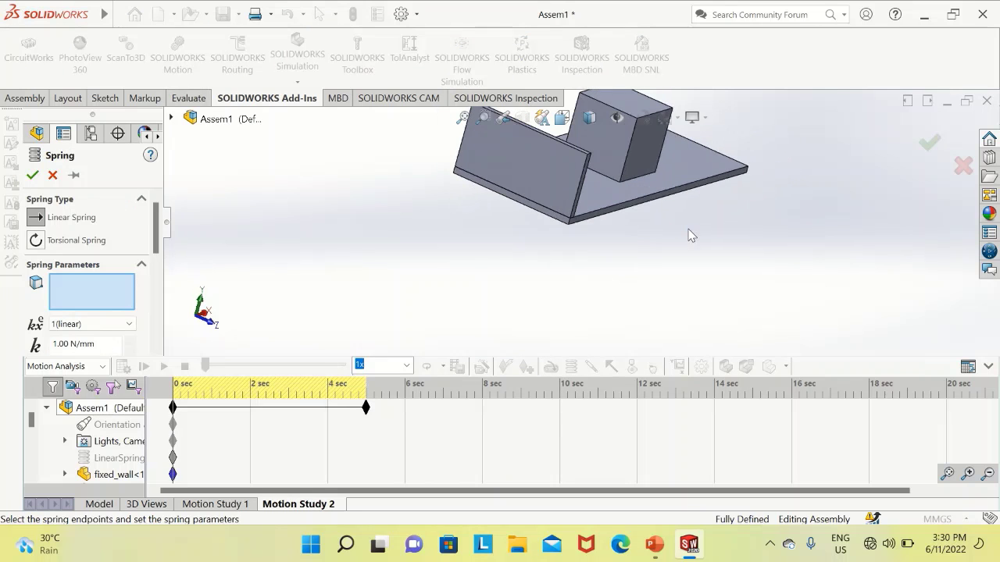
pyautogui.click(618, 181)
pyautogui.moveTo(620, 196); pyautogui.dragTo(557, 192)
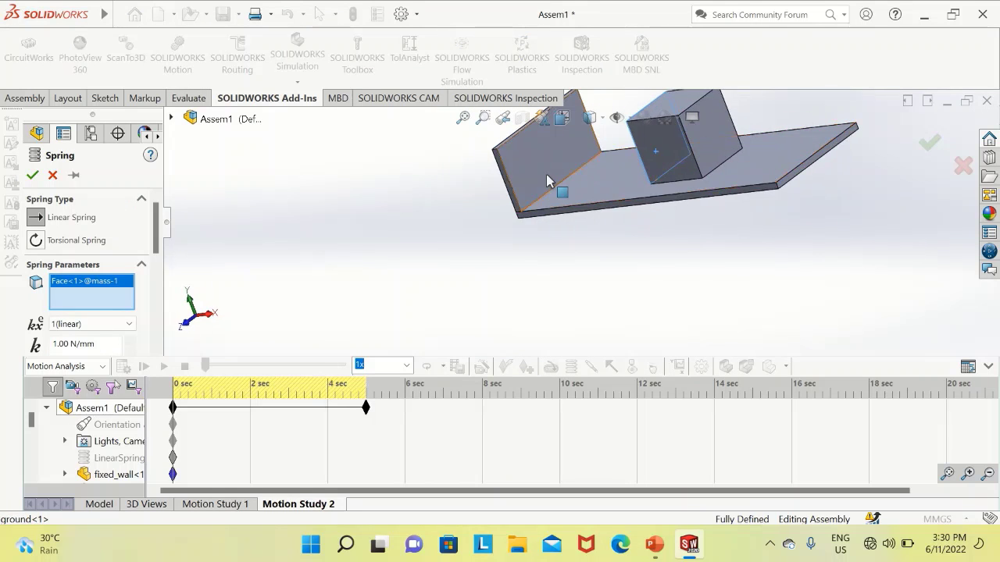
pyautogui.click(549, 181)
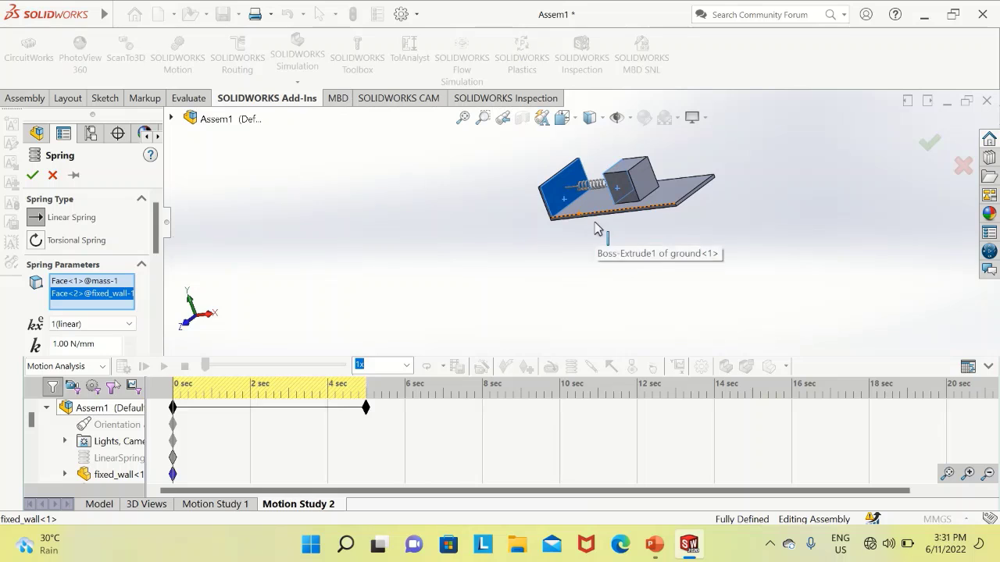
# Set stiffness 4.9 N/mm, free length 400 mm and damping 1.05 N/(mm/s)
pyautogui.scroll(-3, 101, 297)
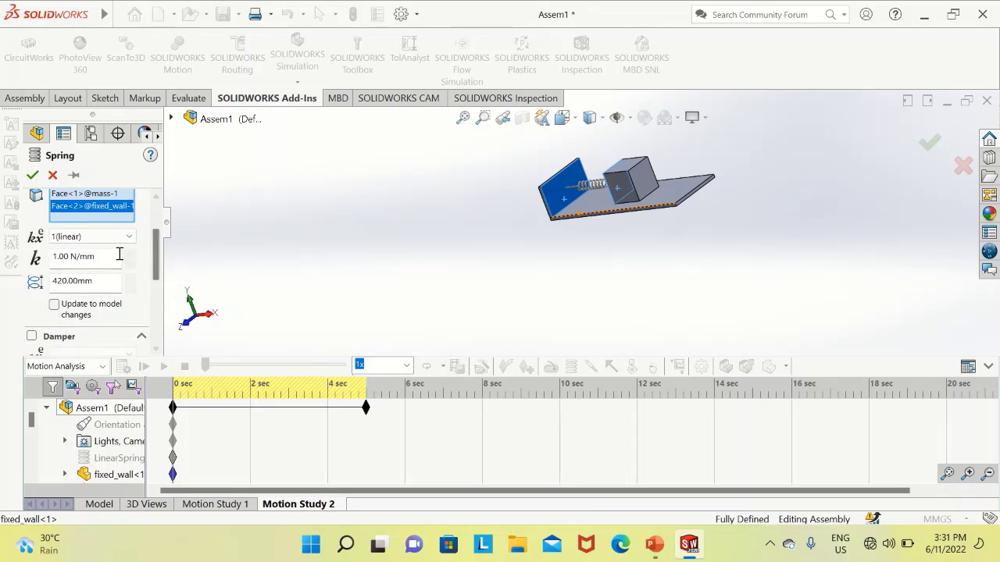
pyautogui.doubleClick(67, 257)
pyautogui.write('4.9')
pyautogui.click(111, 284)
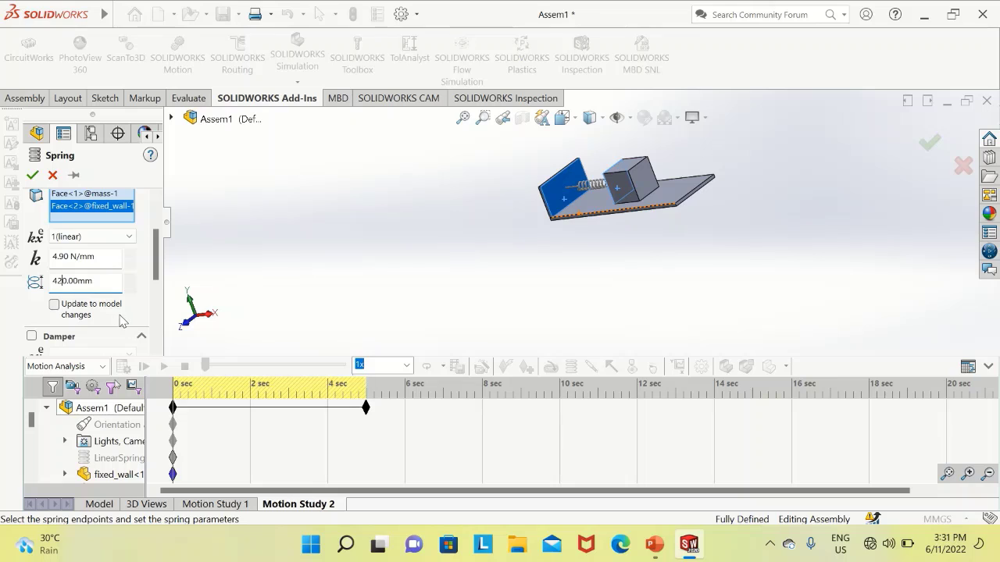
pyautogui.press('BackSpace')
pyautogui.write('0')
pyautogui.scroll(-1, 155, 317)
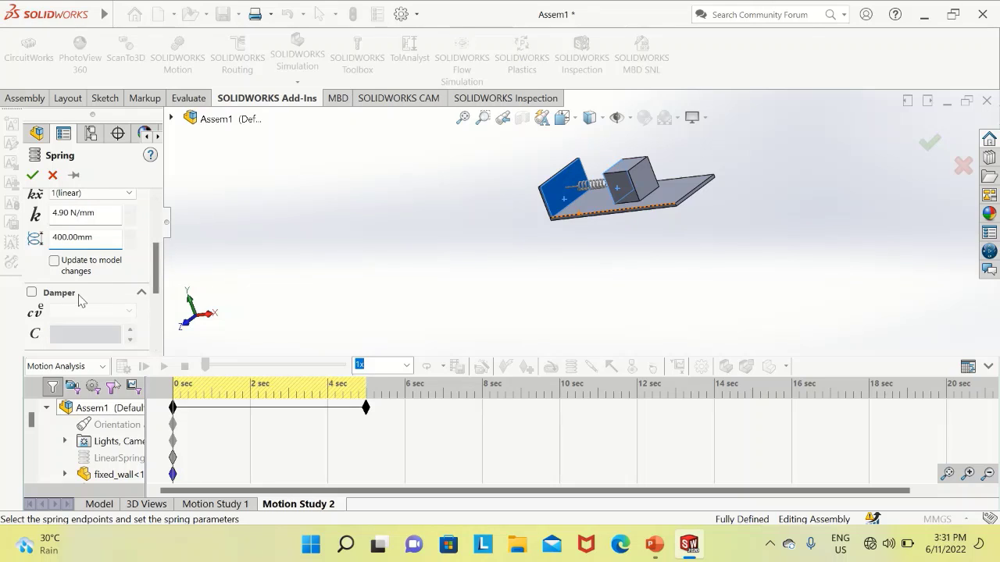
pyautogui.click(81, 296)
pyautogui.click(31, 292)
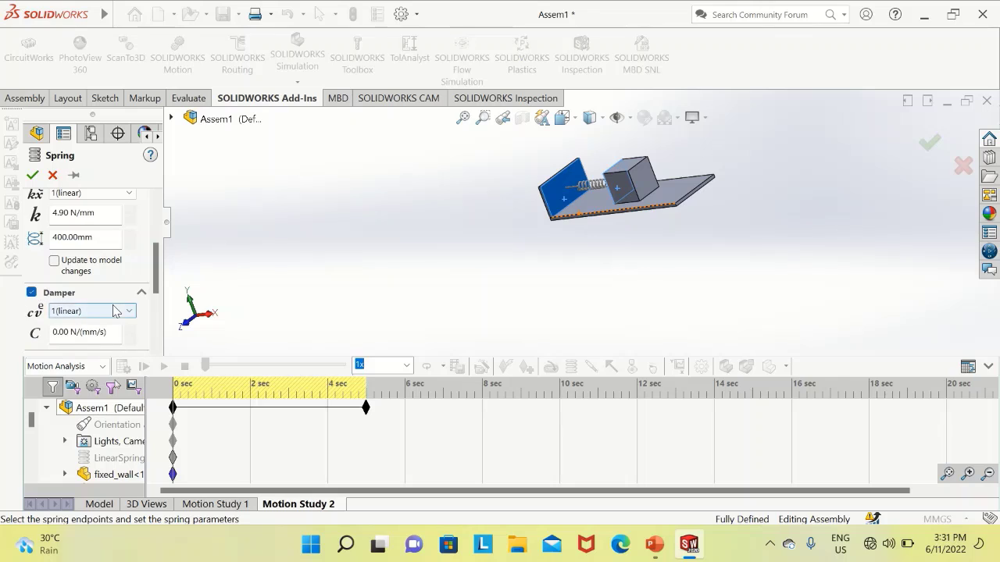
pyautogui.click(107, 334)
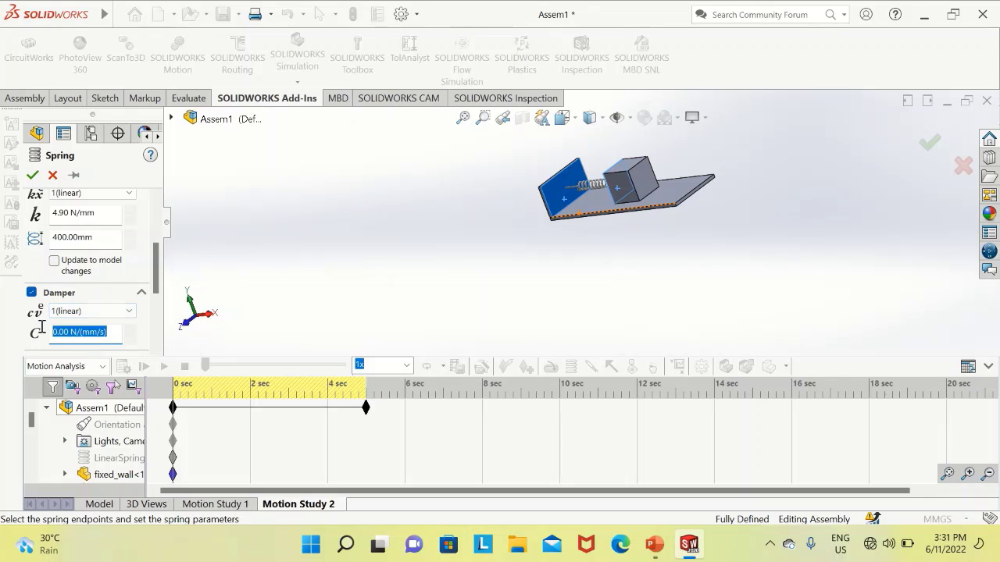
pyautogui.write('1.05')
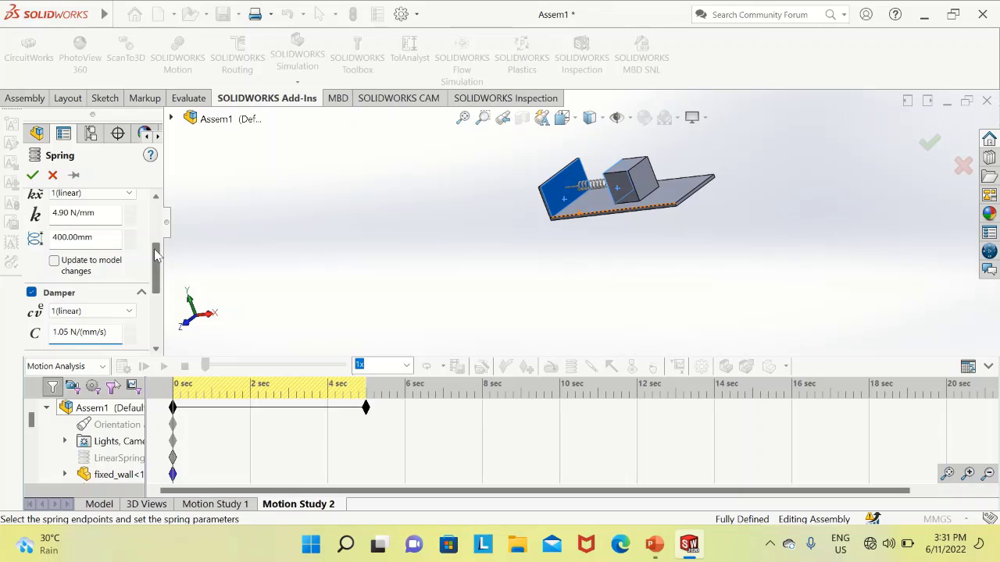
pyautogui.scroll(-3, 156, 254)
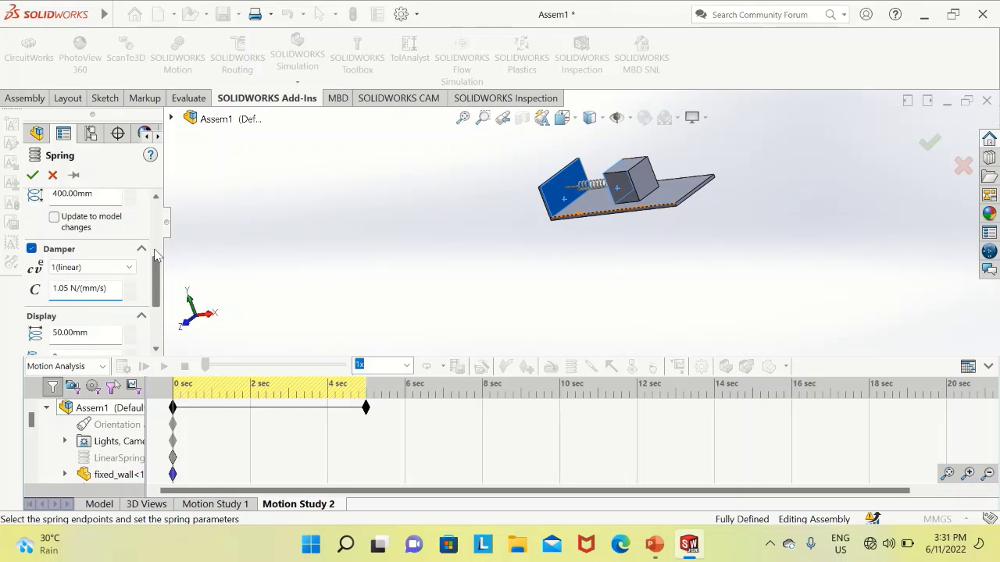
# Create the damped spring, rerun the study and plot the mass block's X linear displacement
pyautogui.click(32, 175)
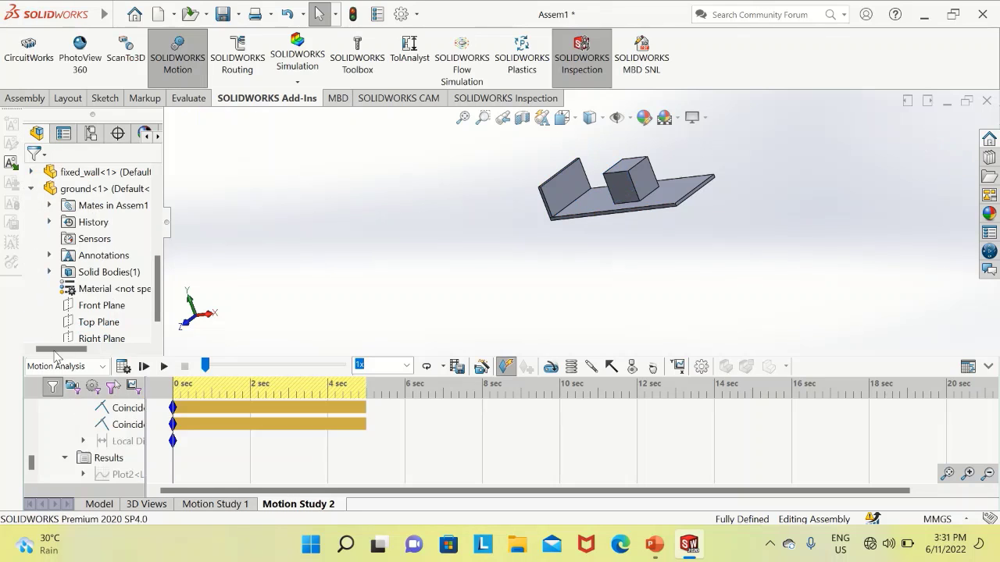
pyautogui.click(121, 366)
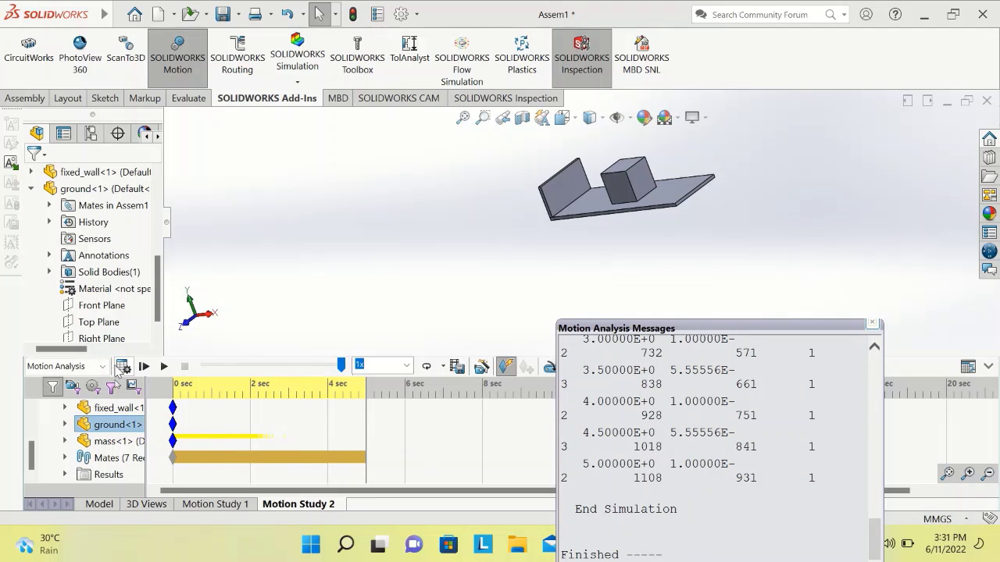
pyautogui.click(677, 366)
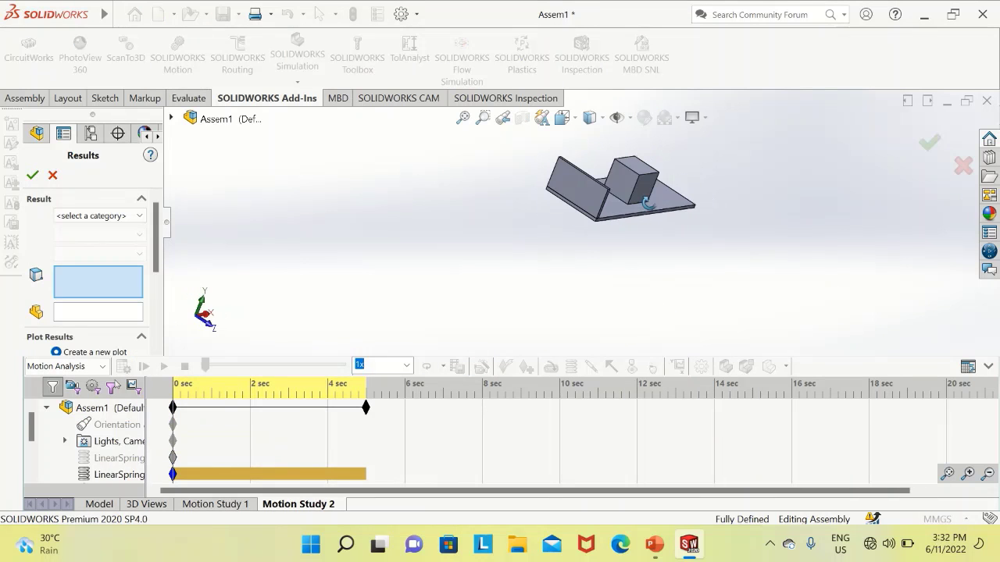
pyautogui.click(627, 183)
pyautogui.click(97, 215)
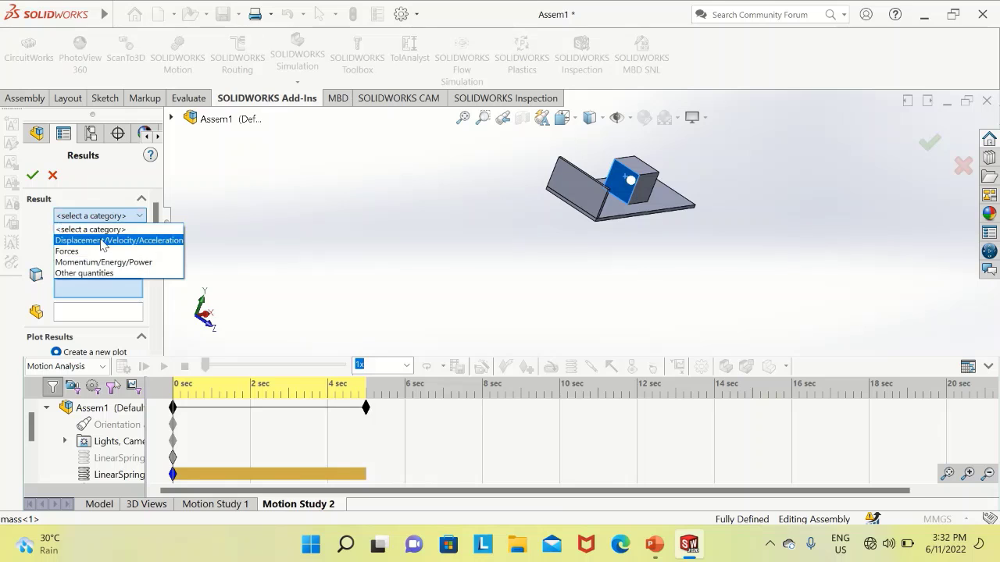
pyautogui.click(104, 240)
pyautogui.click(117, 234)
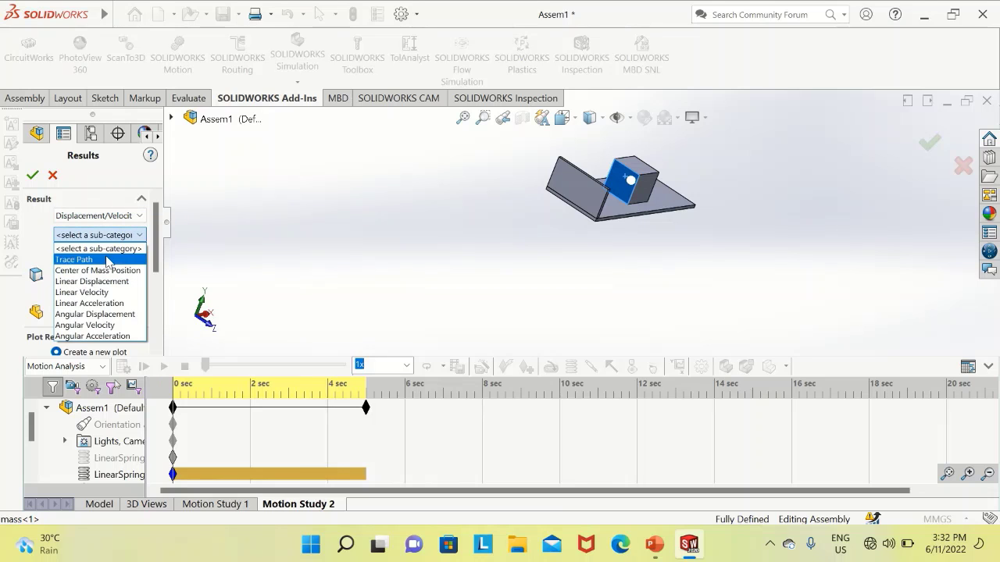
pyautogui.click(119, 281)
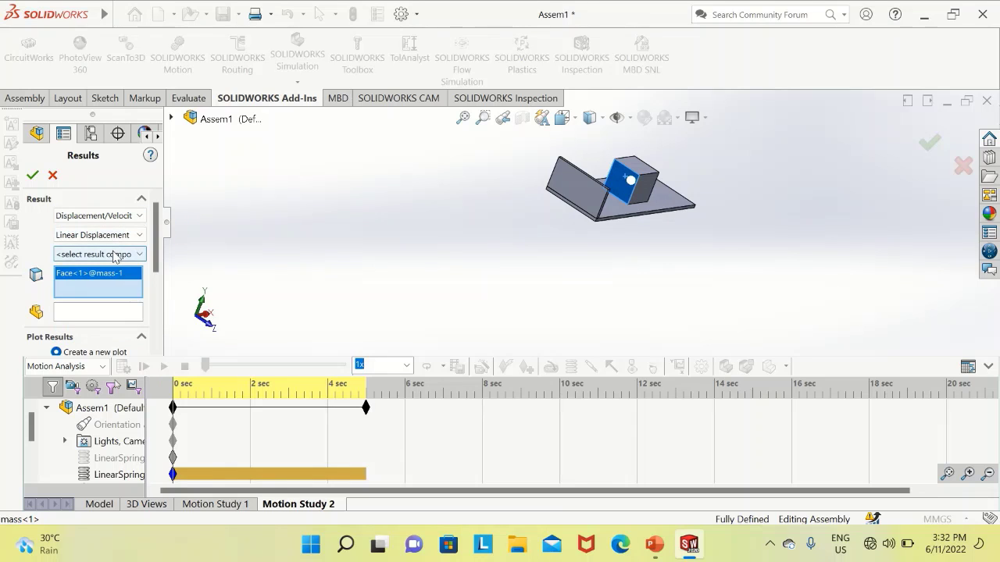
pyautogui.click(119, 254)
pyautogui.click(109, 280)
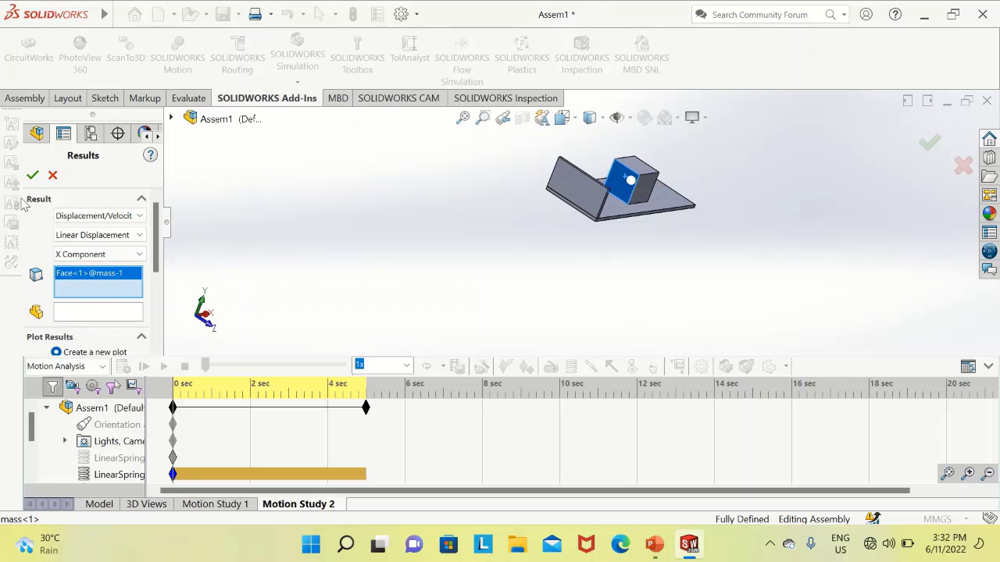
pyautogui.click(32, 175)
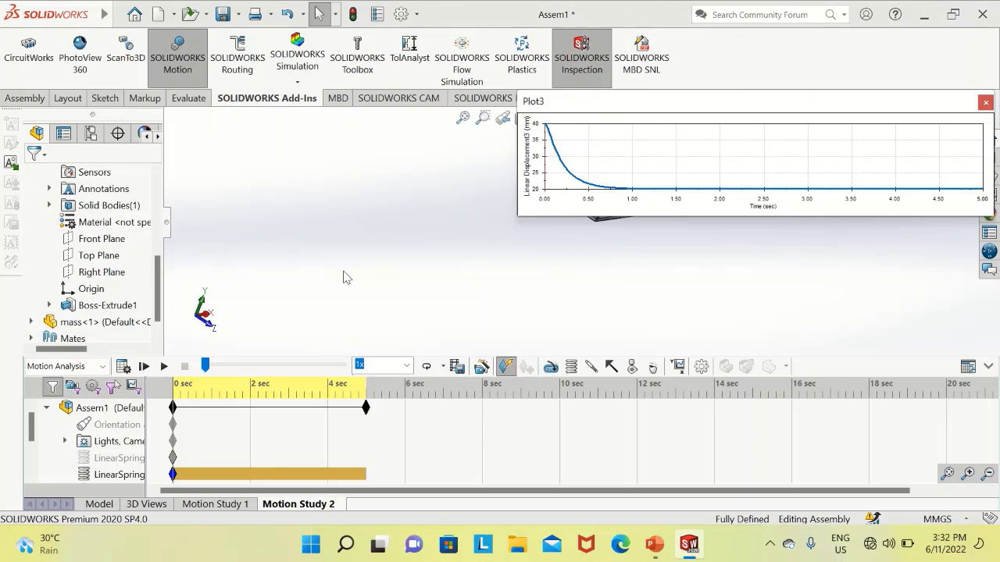
# Review Plot3's decay from 40 mm to 20 mm, then close the plot window
pyautogui.moveTo(603, 106); pyautogui.dragTo(656, 242)
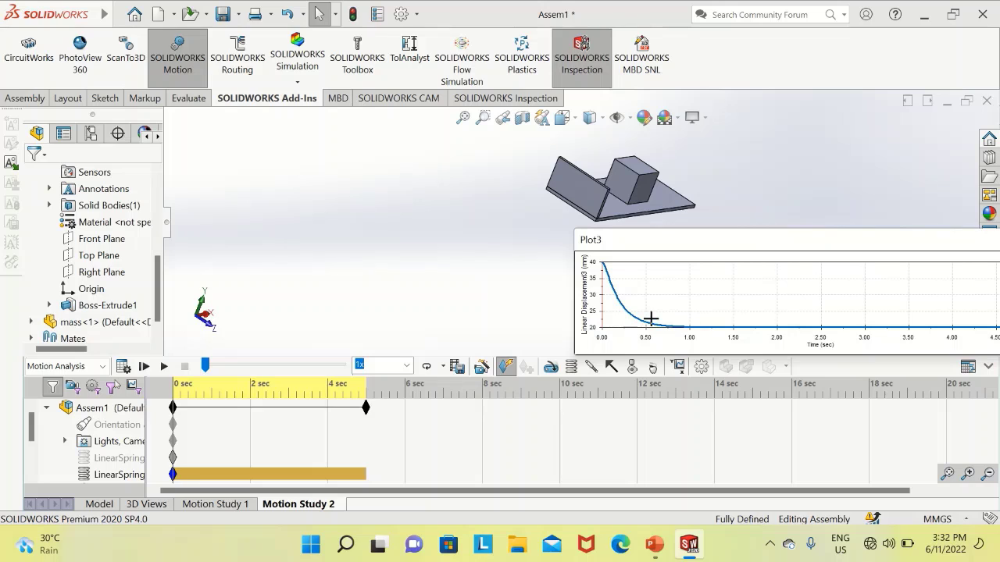
pyautogui.moveTo(640, 241); pyautogui.dragTo(417, 241)
pyautogui.click(814, 240)
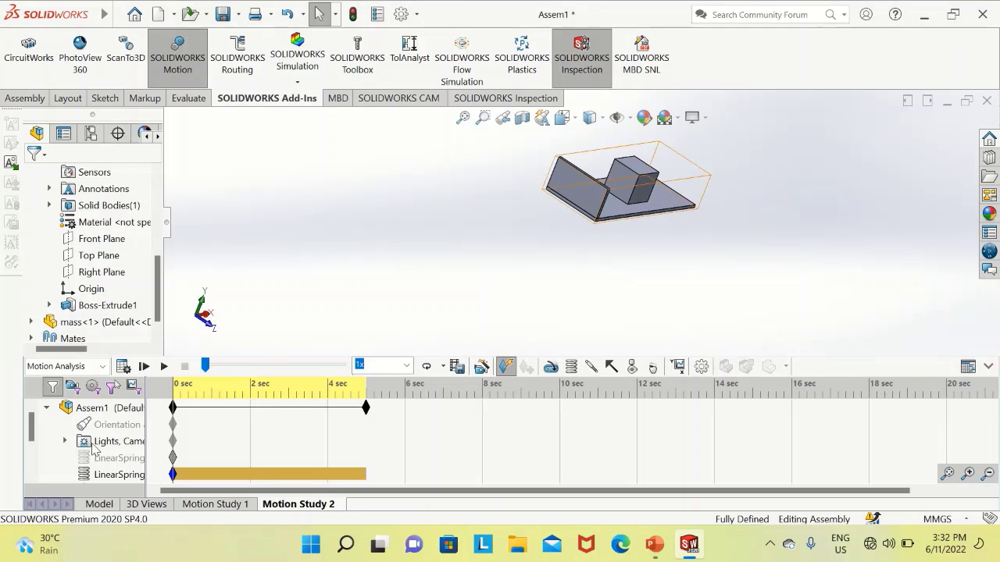
pyautogui.scroll(-2, 94, 453)
# Rename LinearSpring3 to 'criticaly_damped_spri'
pyautogui.scroll(-1, 90, 469)
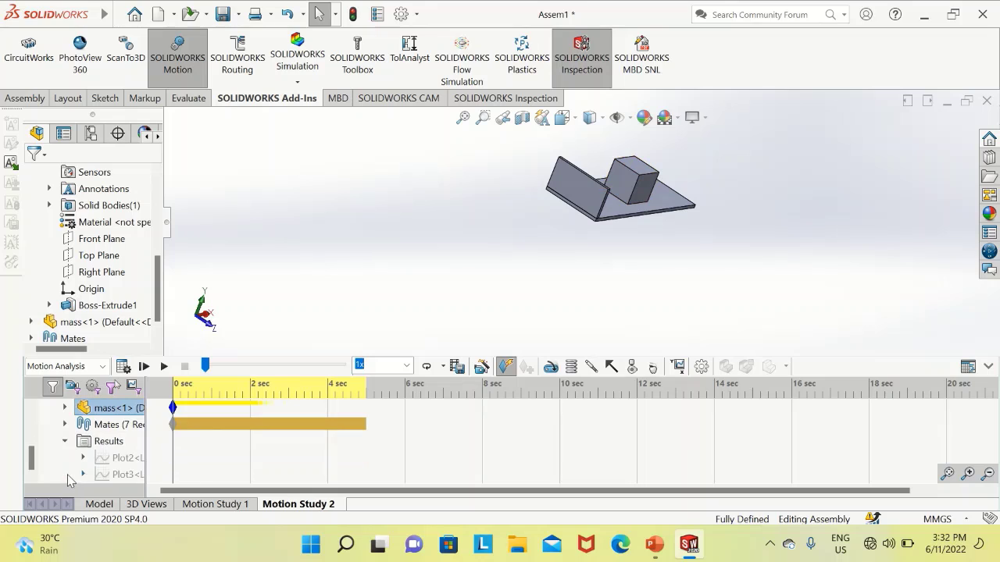
pyautogui.scroll(3, 102, 468)
pyautogui.click(109, 473)
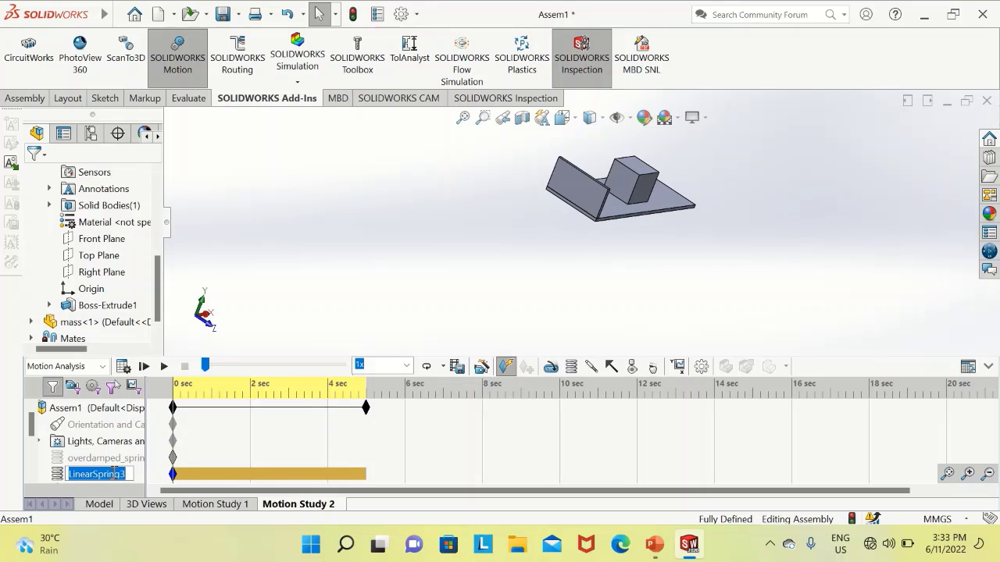
pyautogui.write('critical')
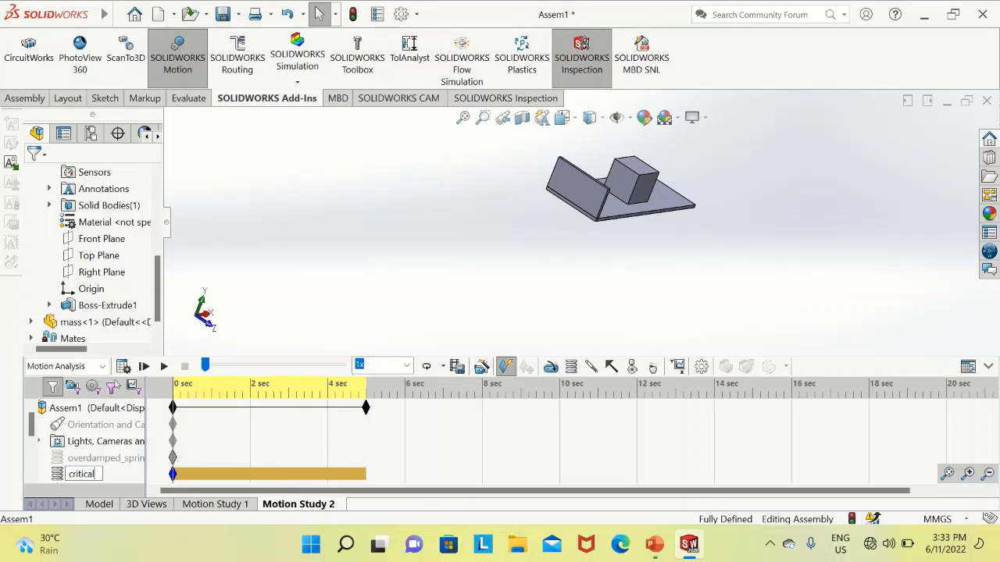
pyautogui.write('y_damped_spring')
pyautogui.press('Return')
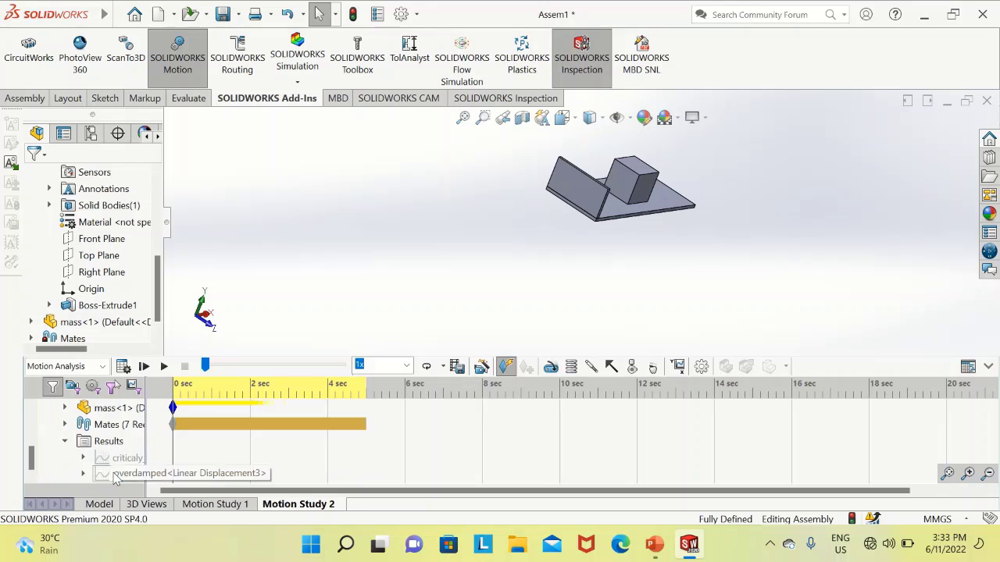
# Suppress the critically damped spring in the MotionManager tree
pyautogui.scroll(-2, 110, 445)
pyautogui.click(113, 424)
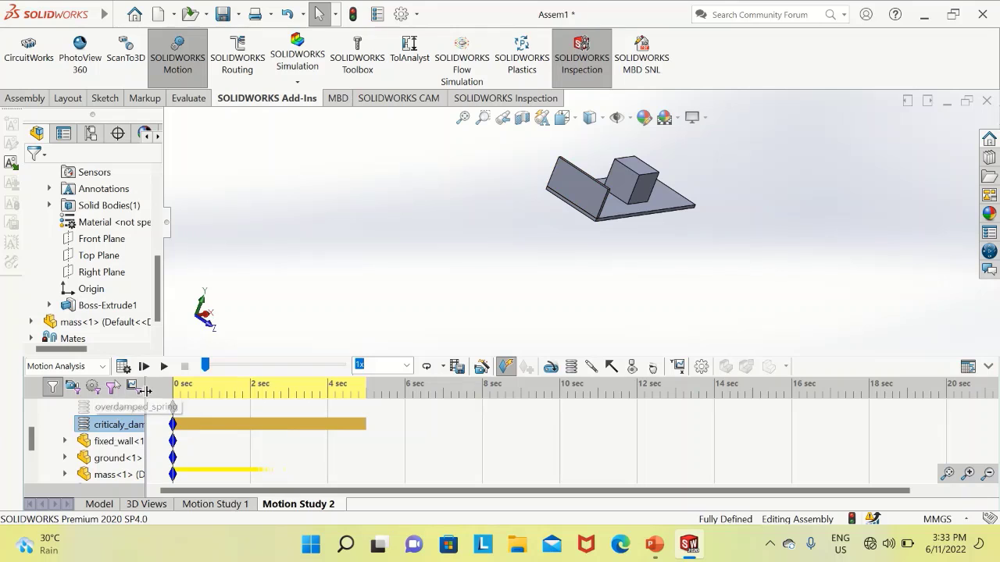
pyautogui.rightClick(130, 424)
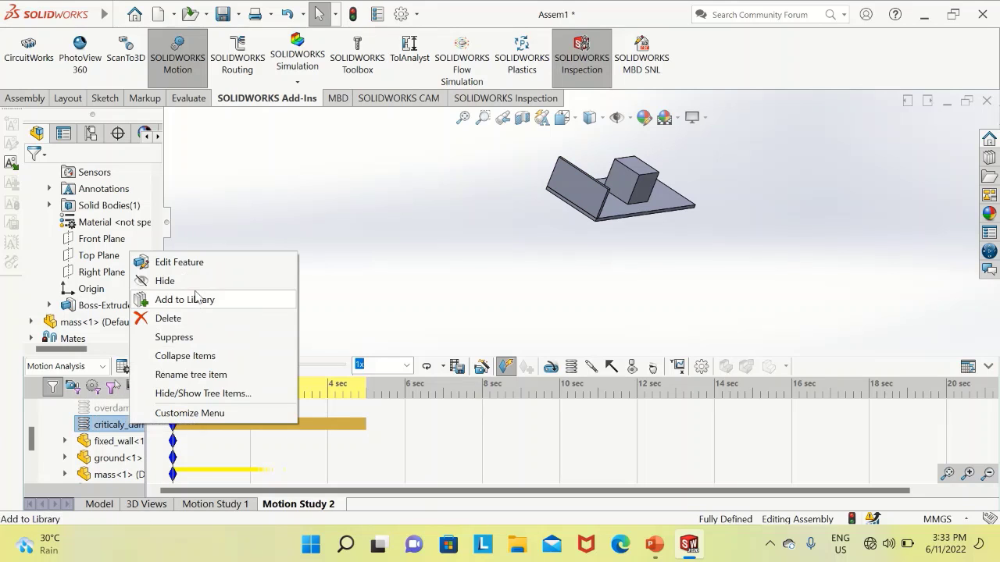
pyautogui.click(162, 337)
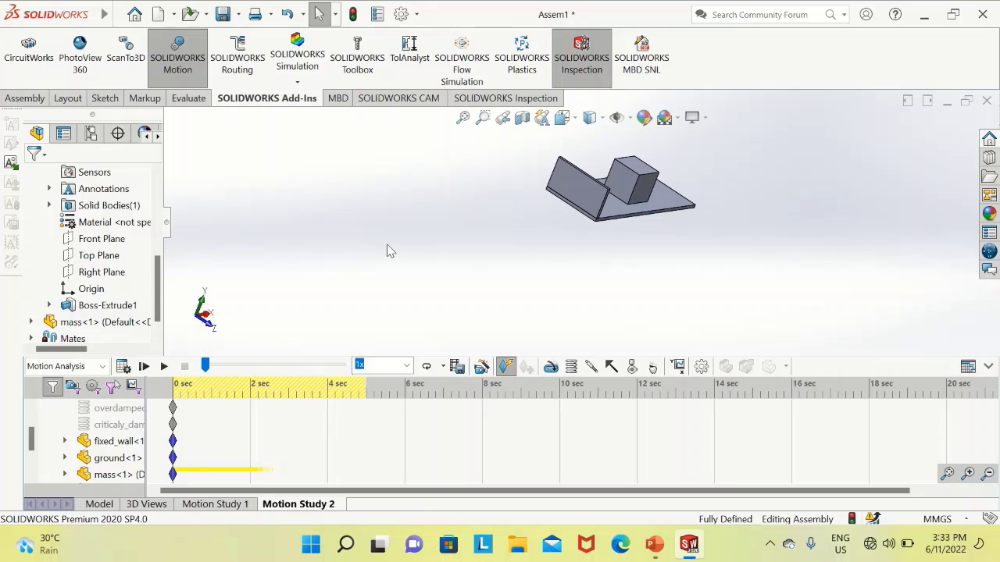
# Start a new spring from the mass block face to the fixed wall face
pyautogui.click(556, 364)
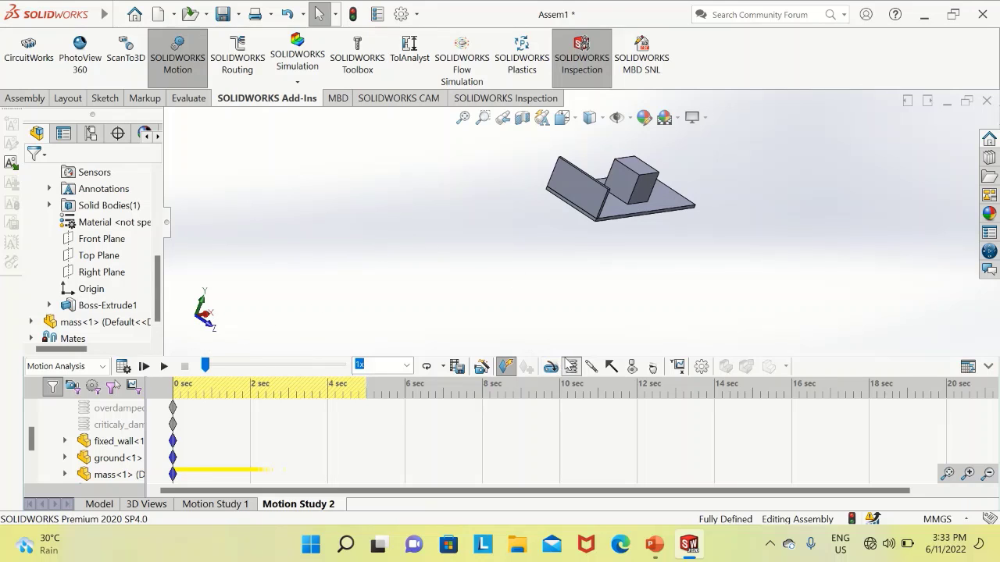
pyautogui.click(626, 192)
pyautogui.moveTo(578, 250); pyautogui.dragTo(576, 210)
pyautogui.click(576, 210)
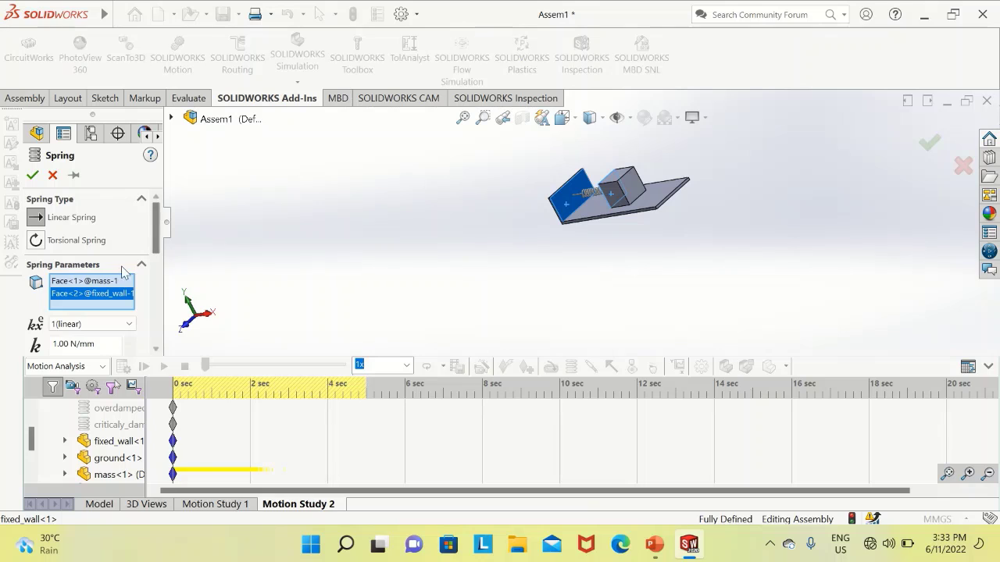
# Give the spring a 0.2996 N/(mm/s) damper, create it, and begin a new result plot
pyautogui.scroll(-3, 100, 279)
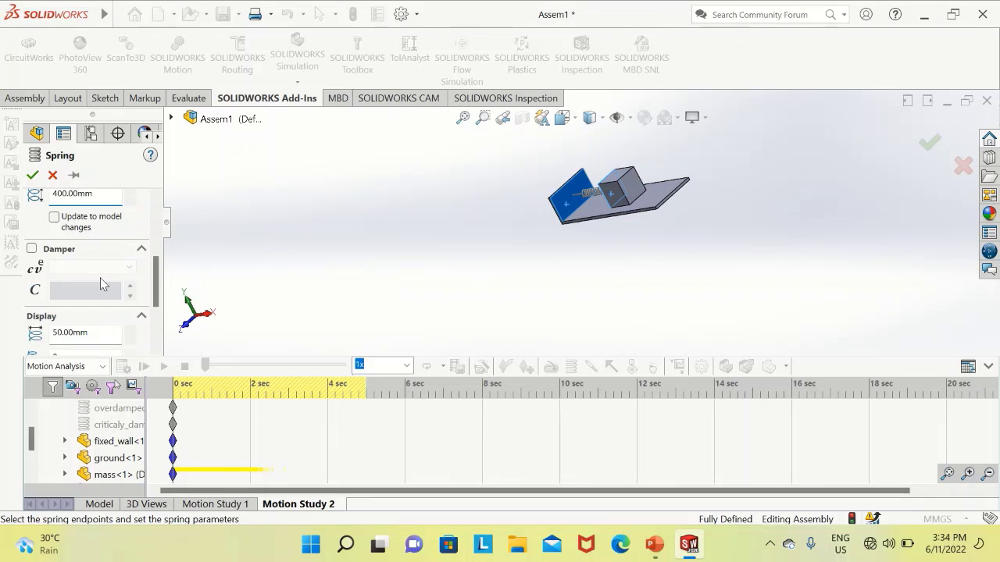
pyautogui.click(63, 250)
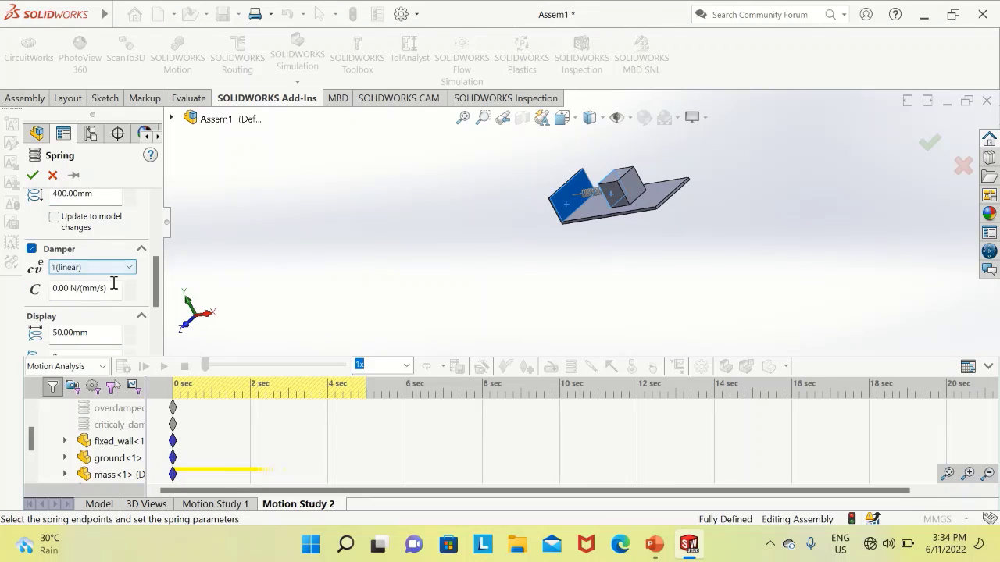
pyautogui.click(60, 290)
pyautogui.write('2')
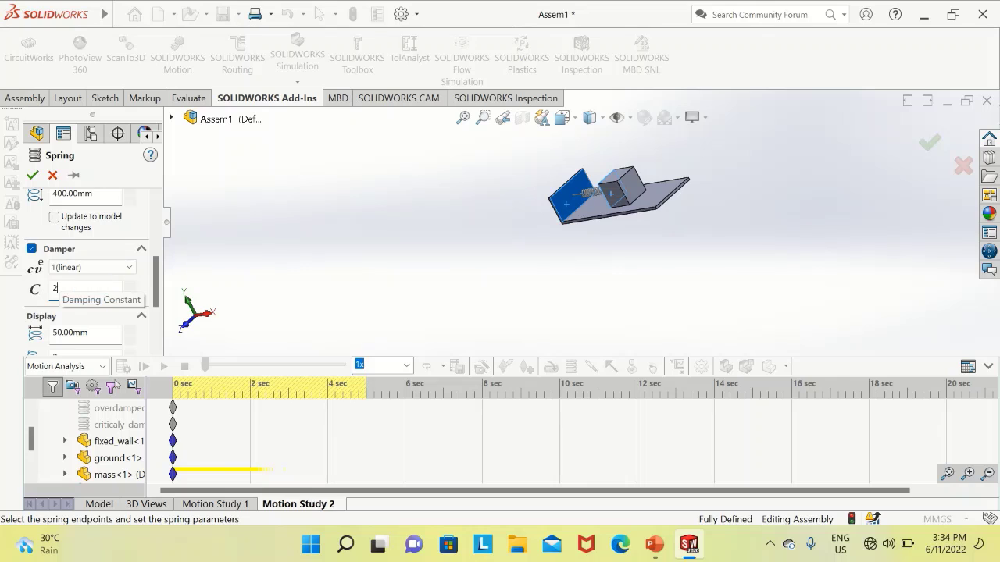
pyautogui.write('996')
pyautogui.press('Return')
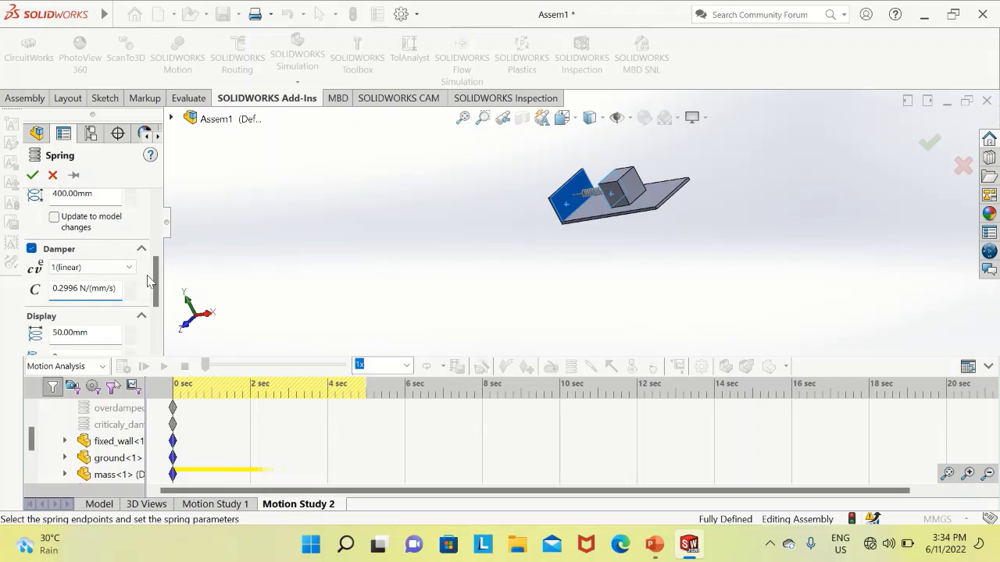
pyautogui.scroll(-3, 60, 291)
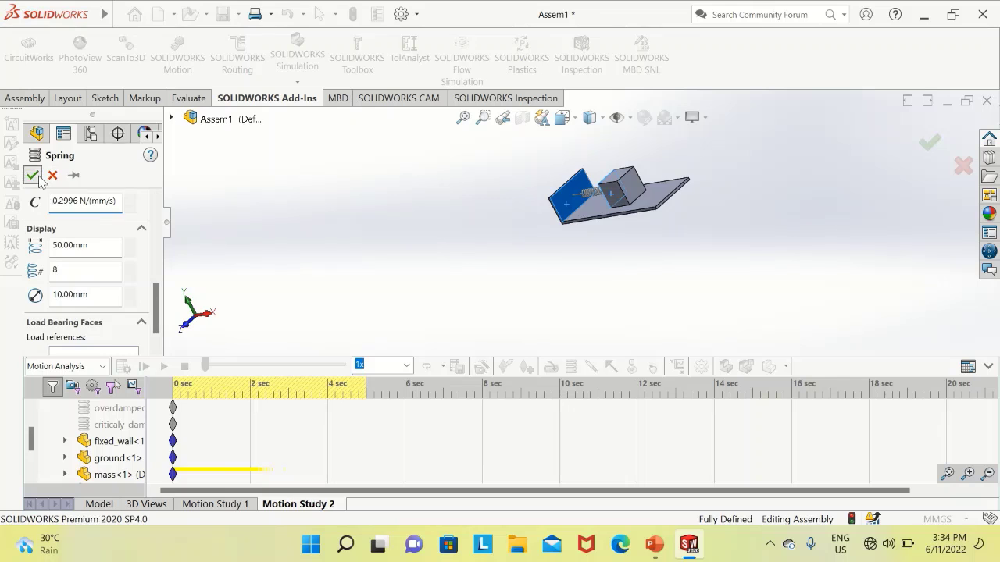
pyautogui.click(32, 175)
pyautogui.click(677, 366)
pyautogui.moveTo(599, 292); pyautogui.dragTo(651, 250)
# Plot the mass block's X Component of linear displacement over time
pyautogui.click(621, 190)
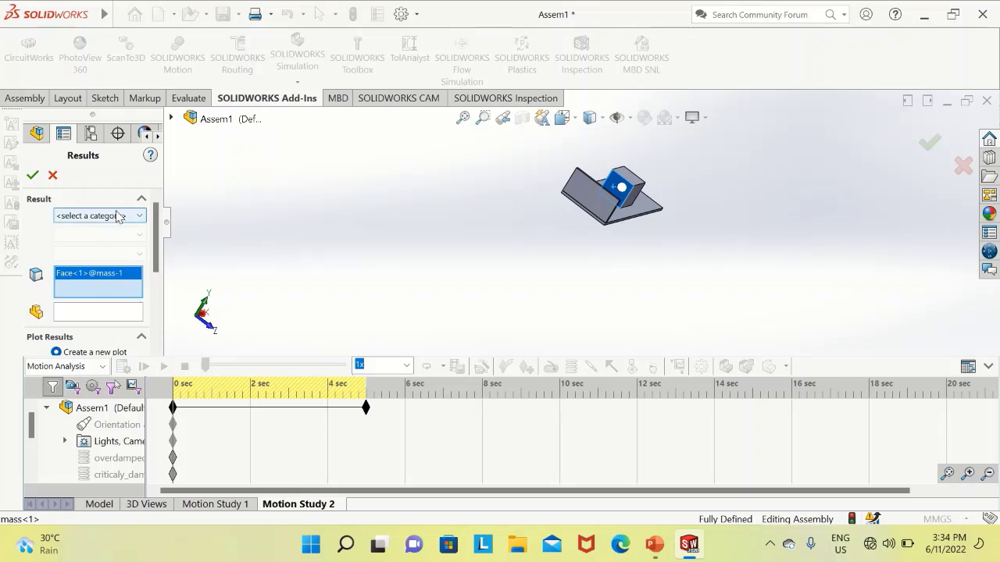
pyautogui.click(115, 216)
pyautogui.click(100, 239)
pyautogui.click(99, 236)
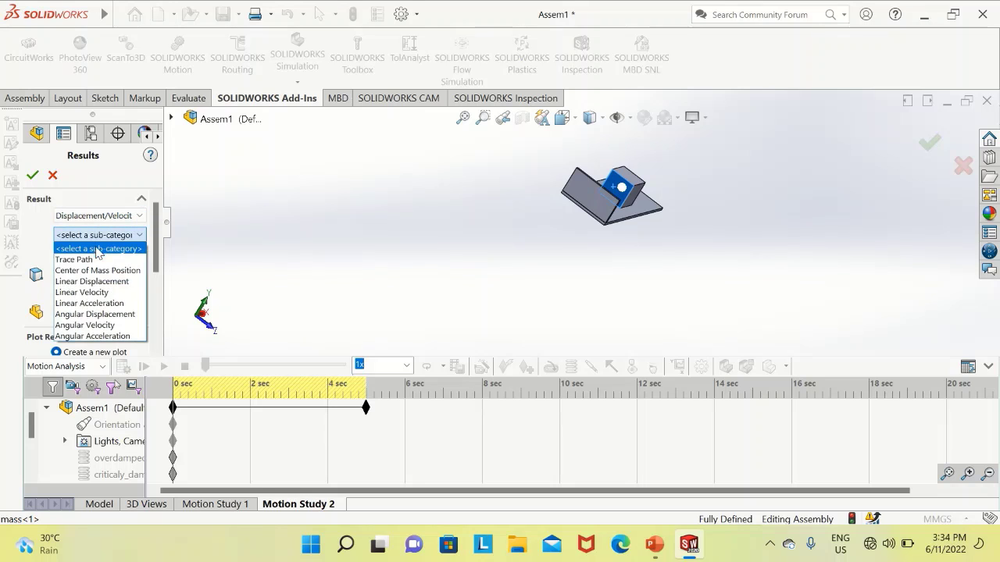
pyautogui.click(97, 279)
pyautogui.click(104, 255)
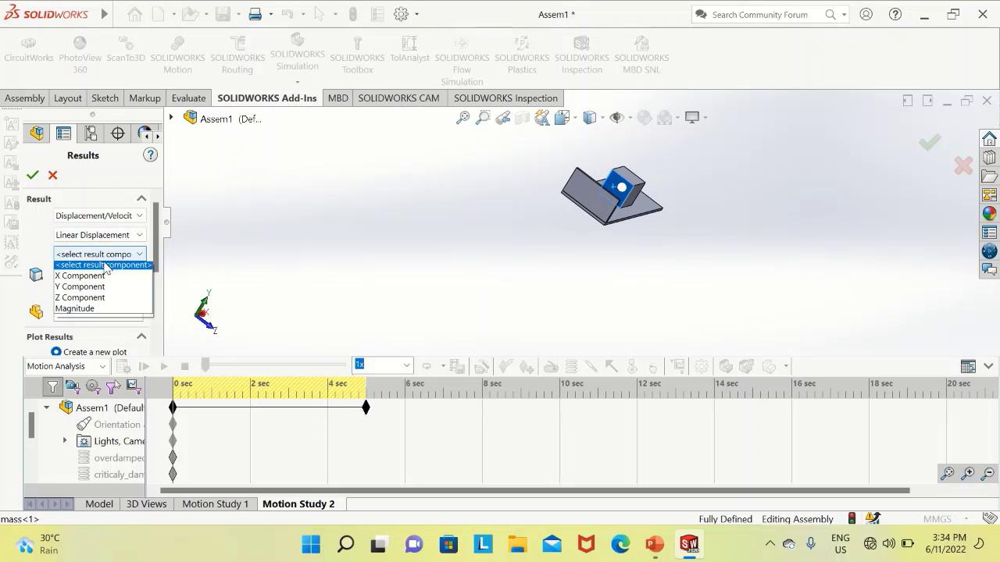
pyautogui.click(86, 275)
pyautogui.scroll(-3, 156, 248)
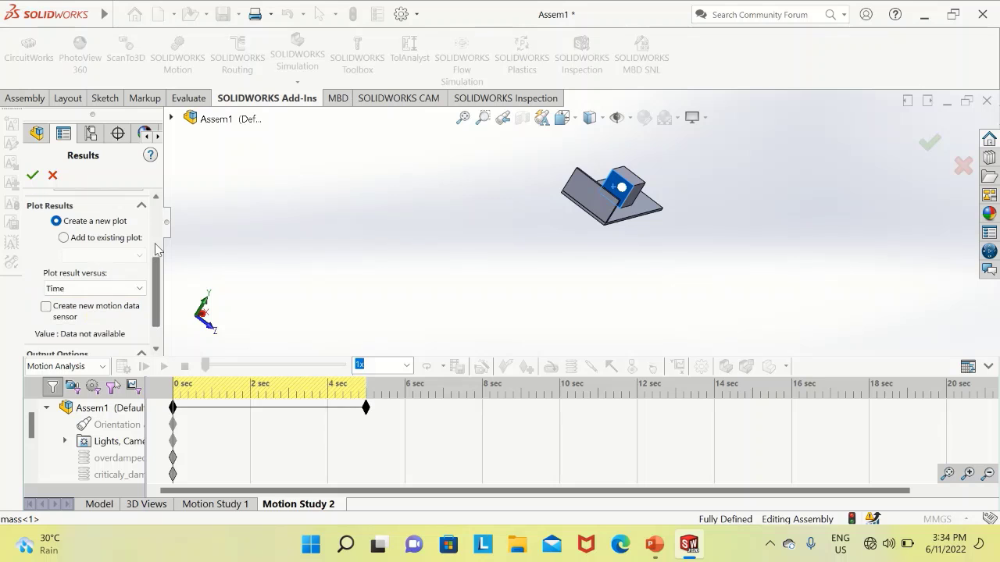
pyautogui.click(32, 175)
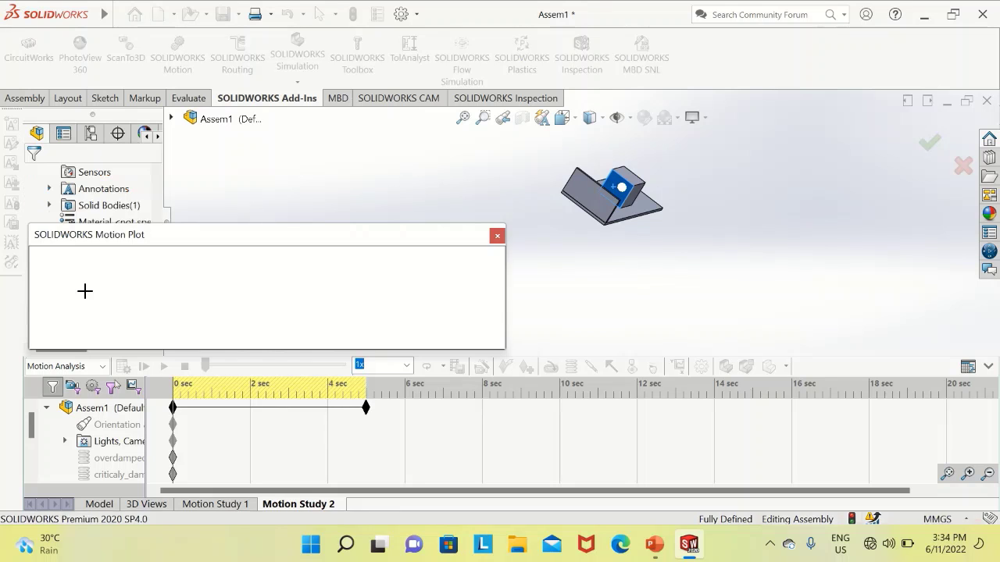
# Recalculate and play back the study, bringing the underdamped plot forward
pyautogui.click(123, 367)
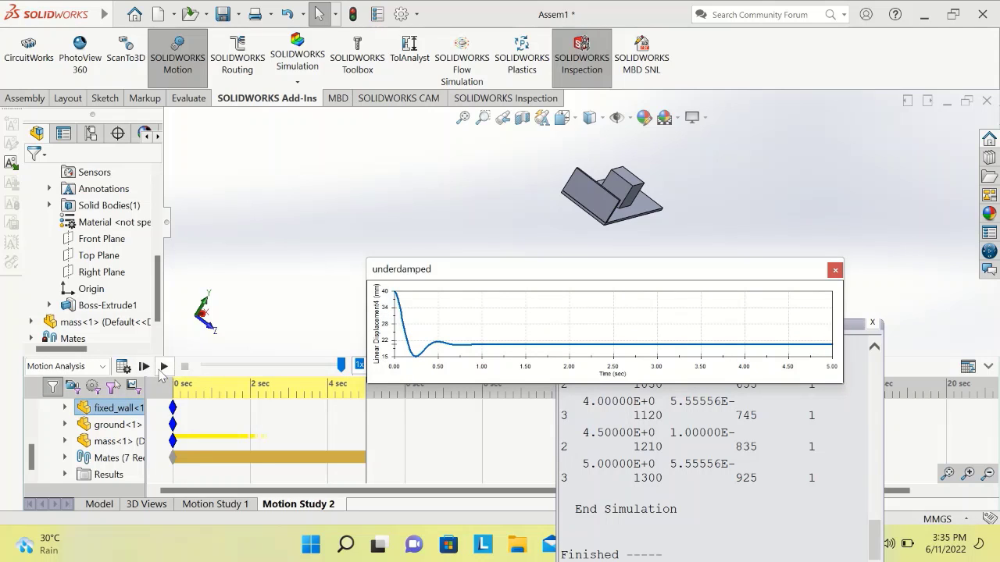
pyautogui.click(164, 367)
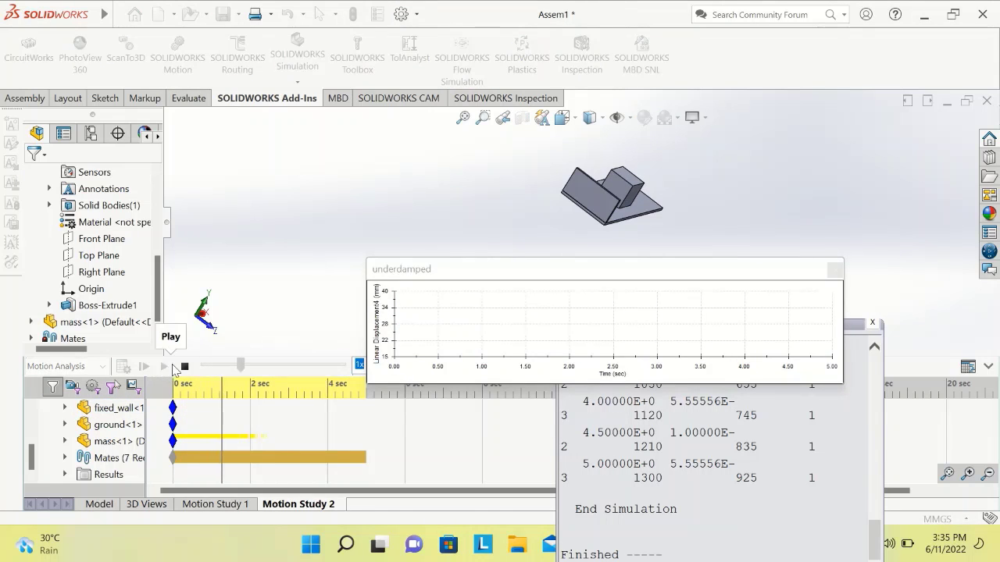
pyautogui.click(383, 270)
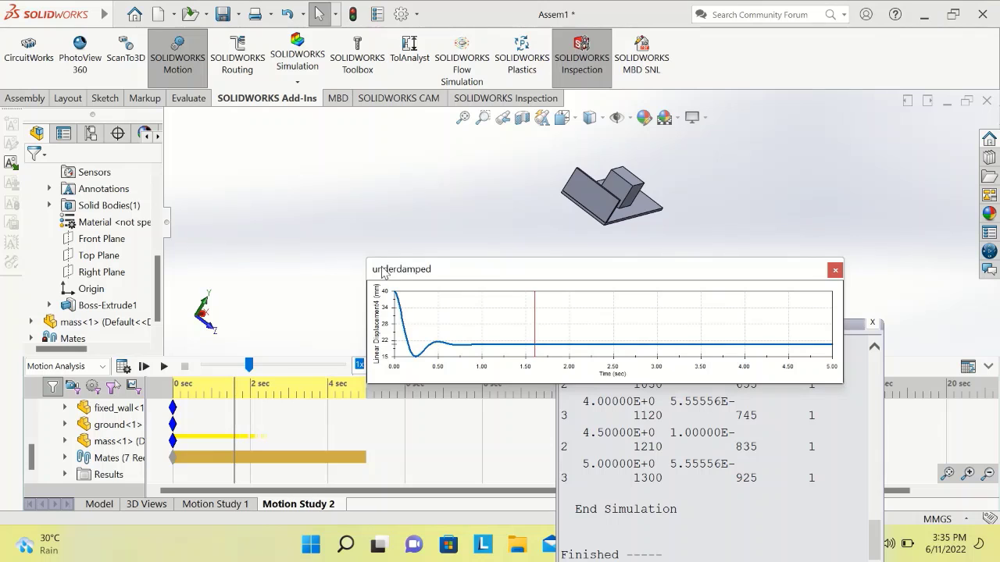
pyautogui.moveTo(383, 270); pyautogui.dragTo(387, 185)
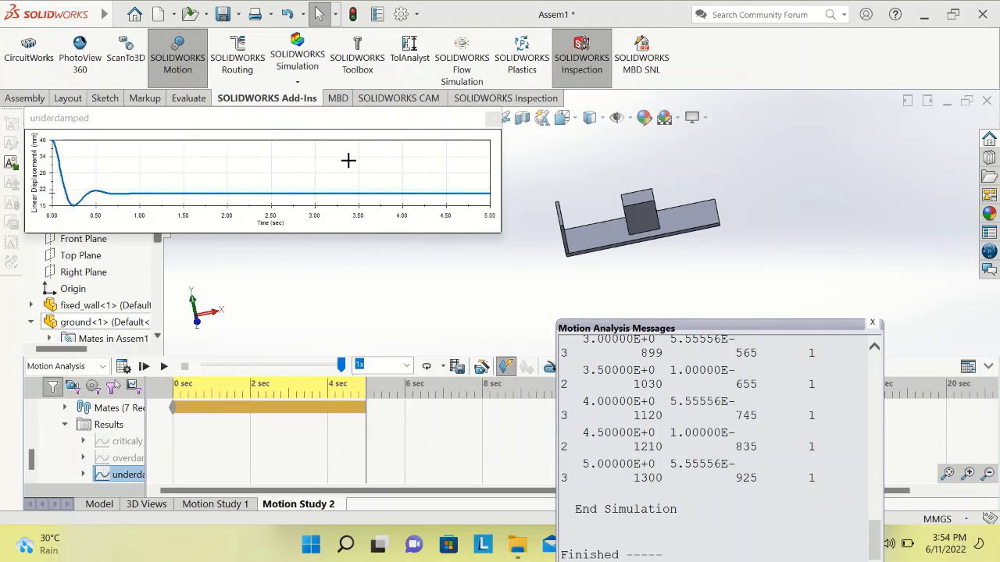
# Export the underdamped plot data as a CSV file named 'underdamped'
pyautogui.rightClick(197, 178)
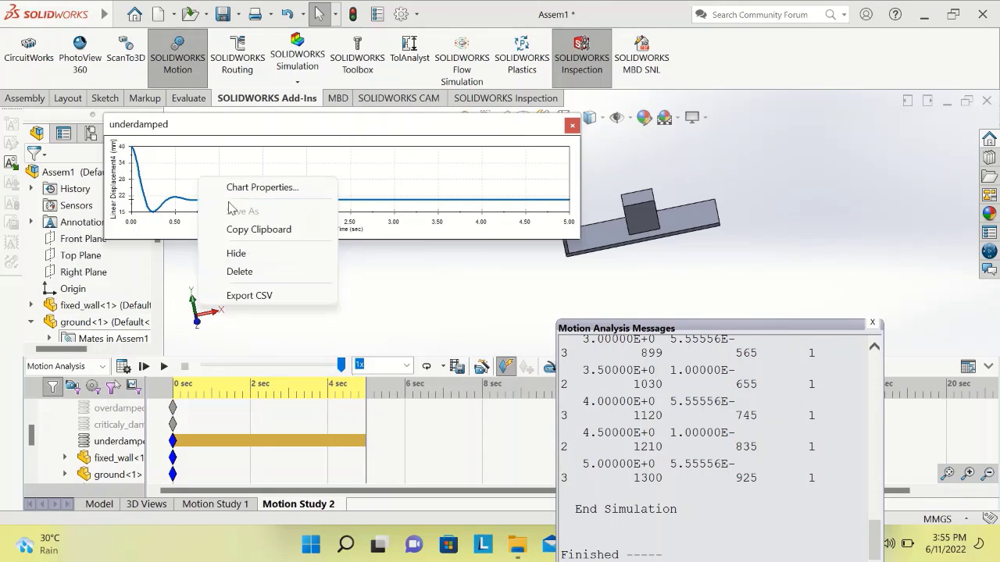
pyautogui.click(236, 297)
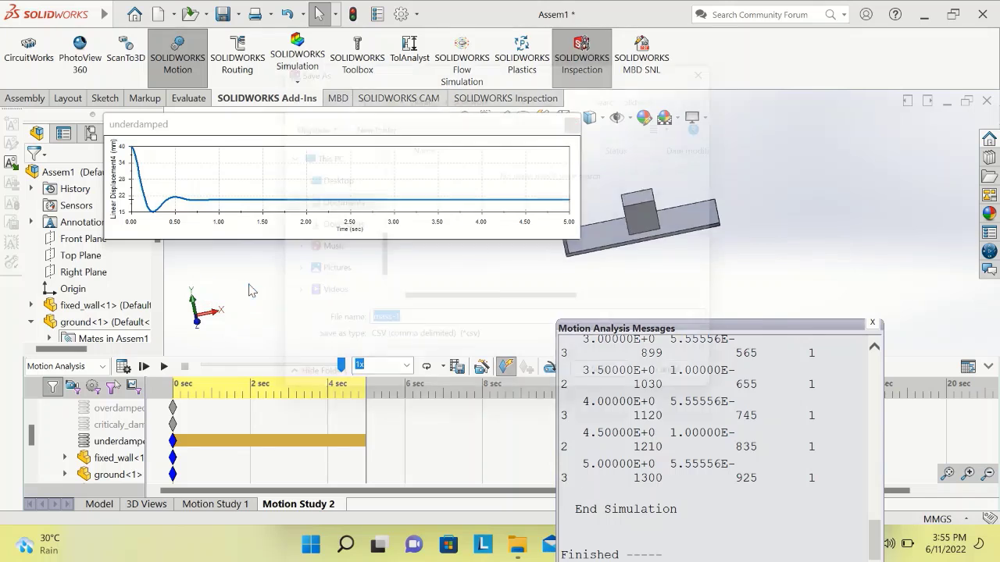
pyautogui.write('underdamped')
pyautogui.press('Return')
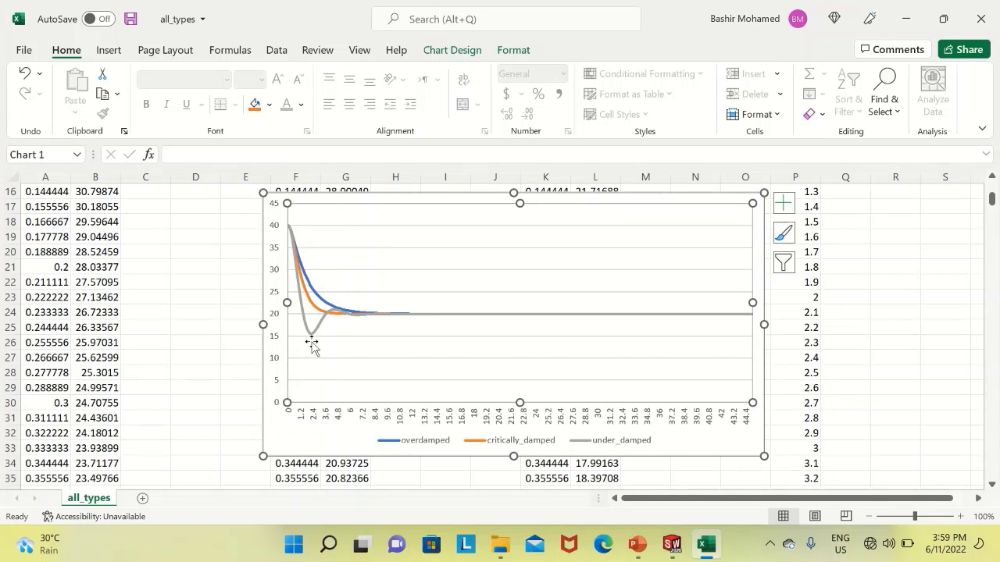
pyautogui.moveTo(311, 338)
pyautogui.click(317, 306)
pyautogui.moveTo(317, 308)
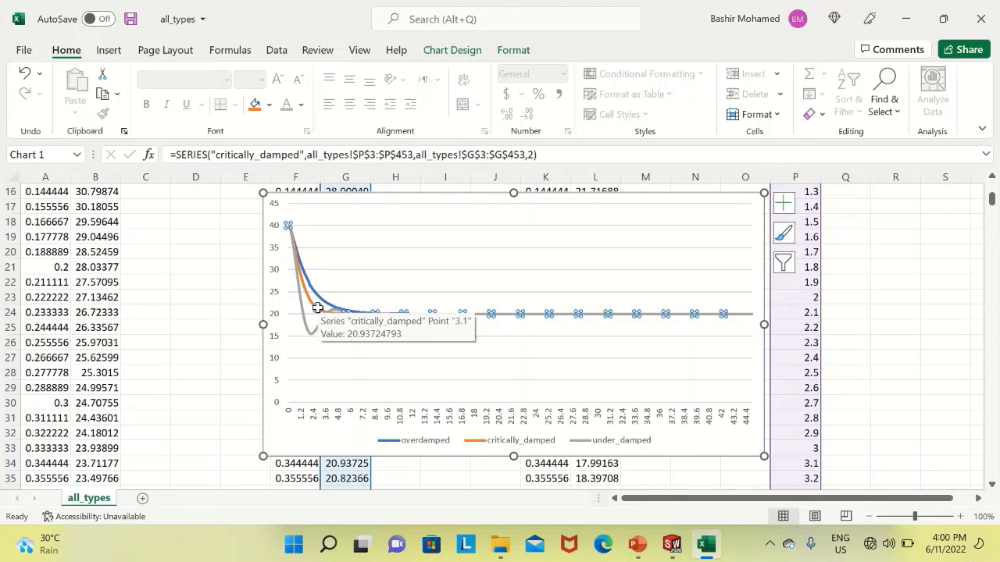
pyautogui.click(316, 292)
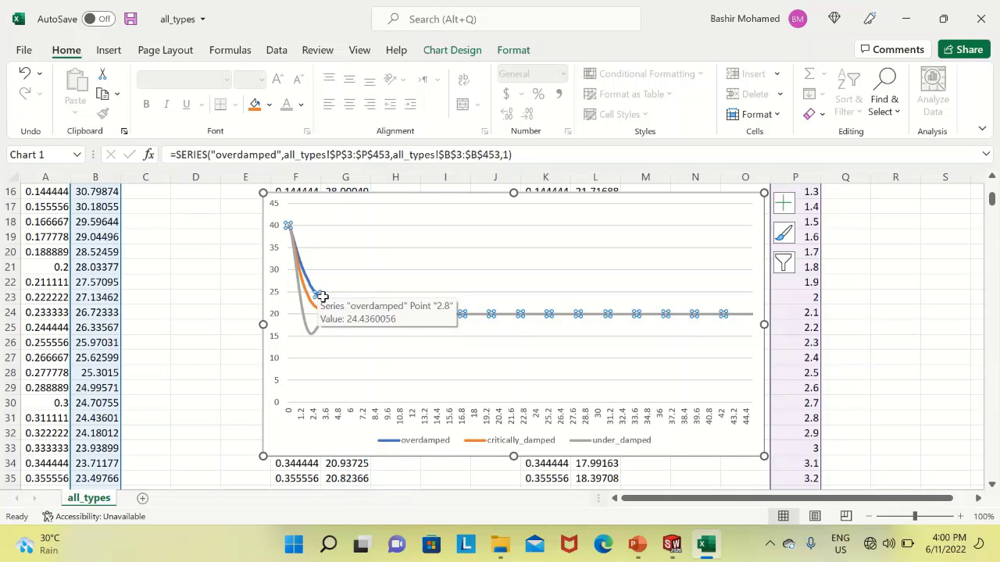